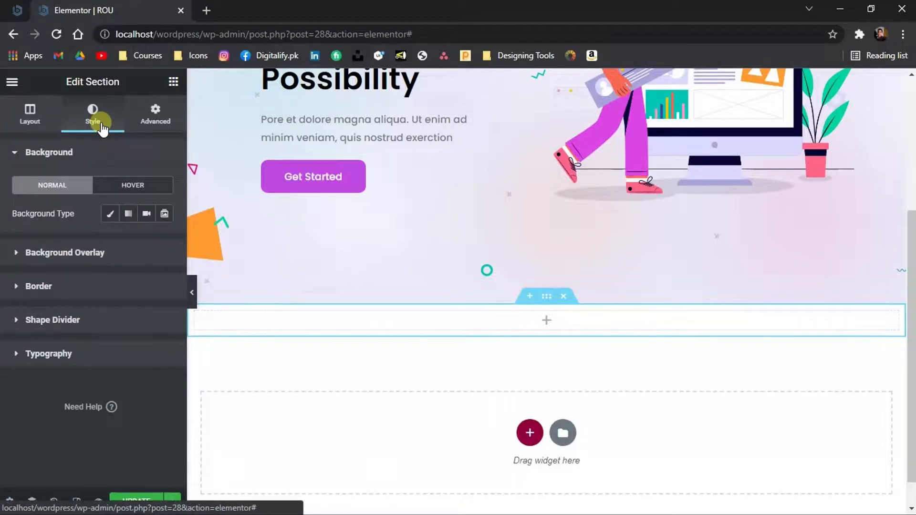
# Set the section's background type to classic and choose an image from the media library as its background
pyautogui.click(108, 217)
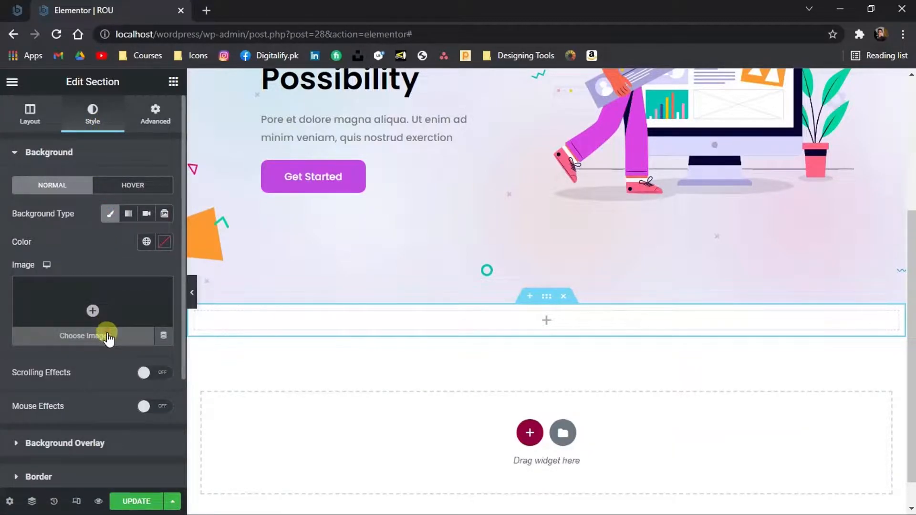
pyautogui.click(109, 337)
pyautogui.click(520, 313)
pyautogui.doubleClick(761, 206)
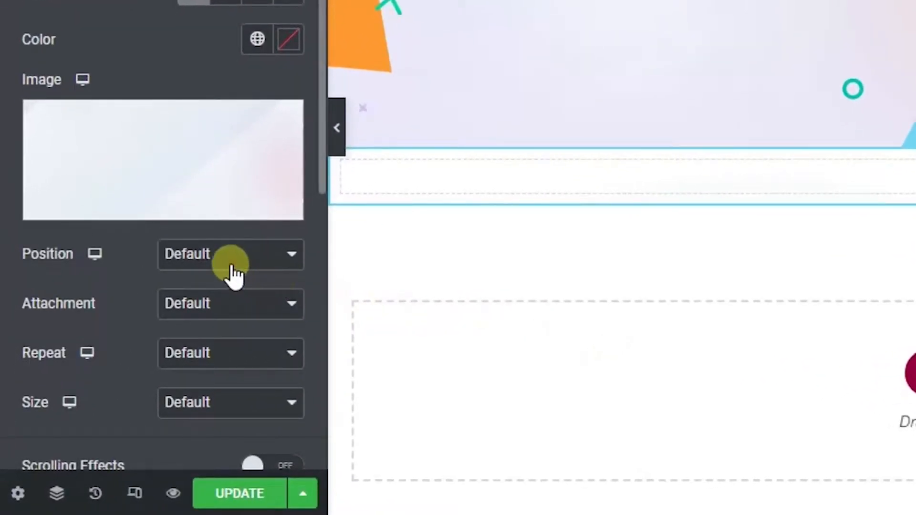
# Set the background image position to Top Center, repeat to No-repeat and size to Cover
pyautogui.click(231, 266)
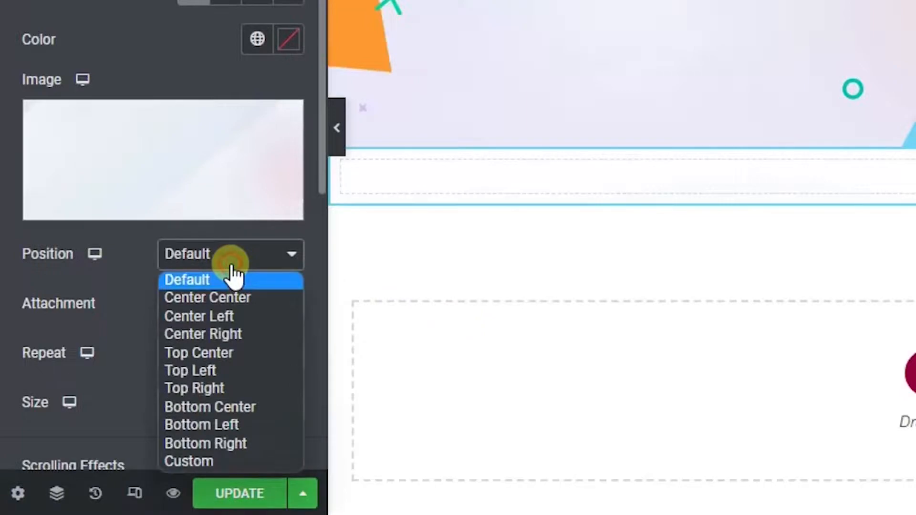
pyautogui.click(230, 352)
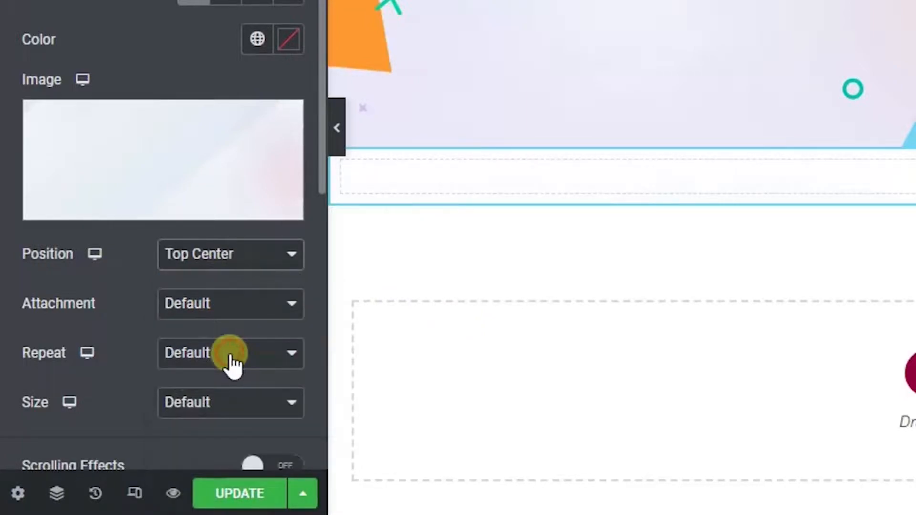
pyautogui.click(178, 360)
pyautogui.click(173, 398)
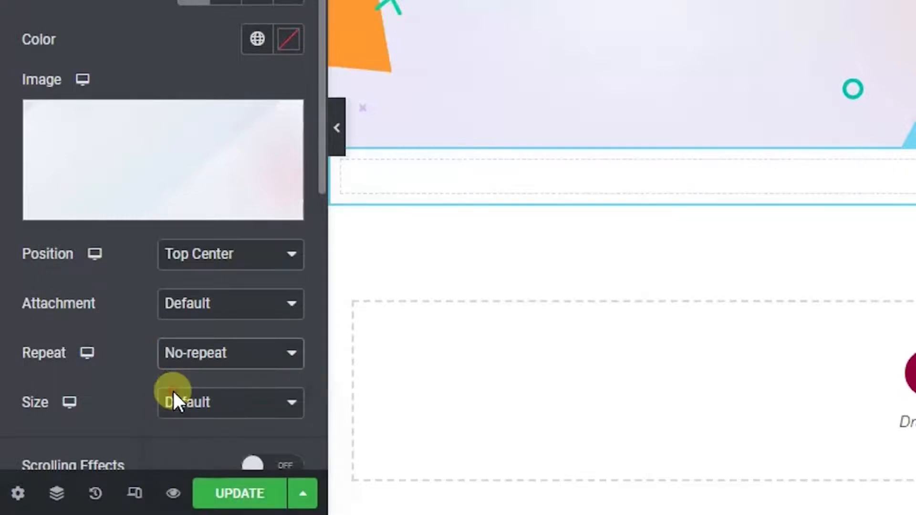
pyautogui.click(230, 402)
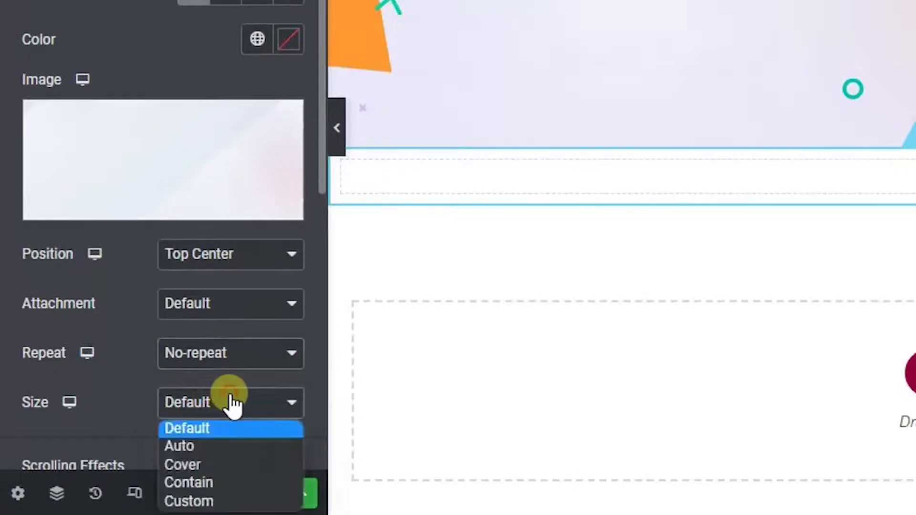
pyautogui.click(231, 464)
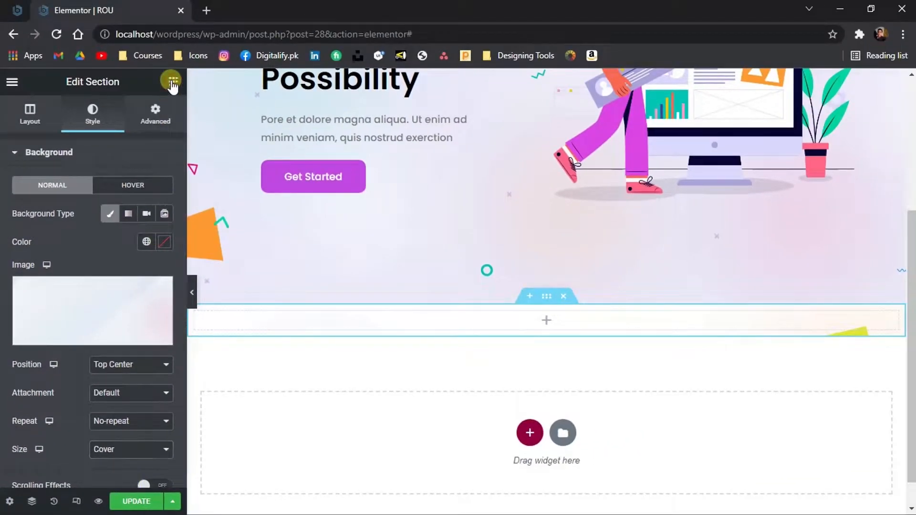
pyautogui.click(172, 83)
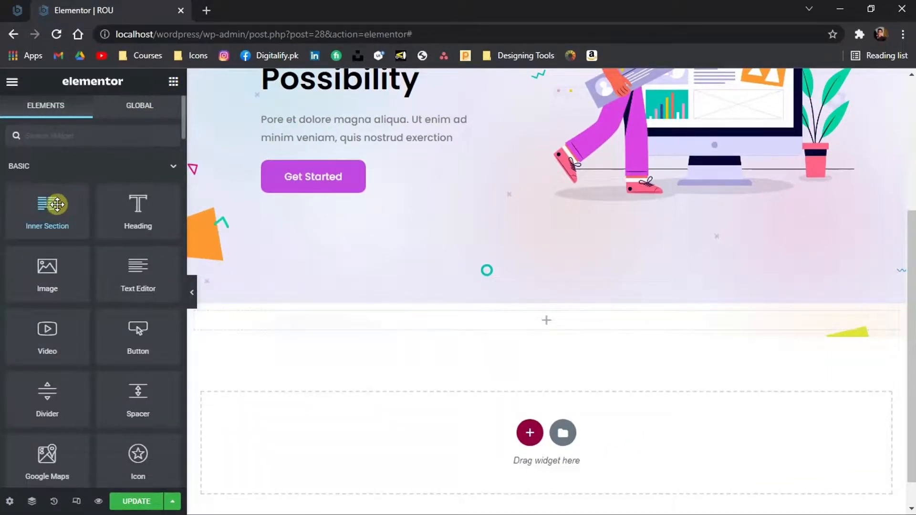
pyautogui.moveTo(55, 205); pyautogui.dragTo(282, 324)
pyautogui.rightClick(206, 327)
pyautogui.click(237, 500)
# Examine the 'BUILD TRUST FIRST' subtitle text in the Photoshop design, then return to the browser
pyautogui.click(173, 81)
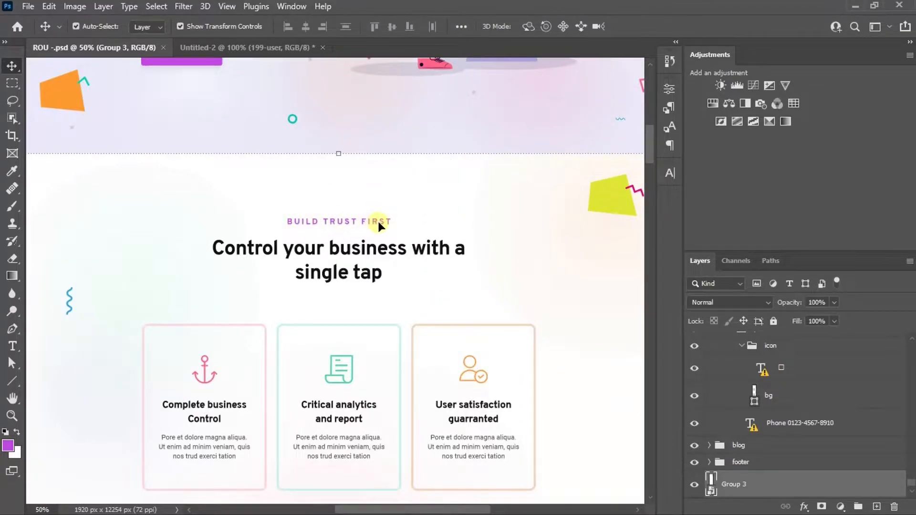
pyautogui.click(377, 220)
pyautogui.doubleClick(397, 223)
pyautogui.moveTo(397, 223); pyautogui.dragTo(286, 228)
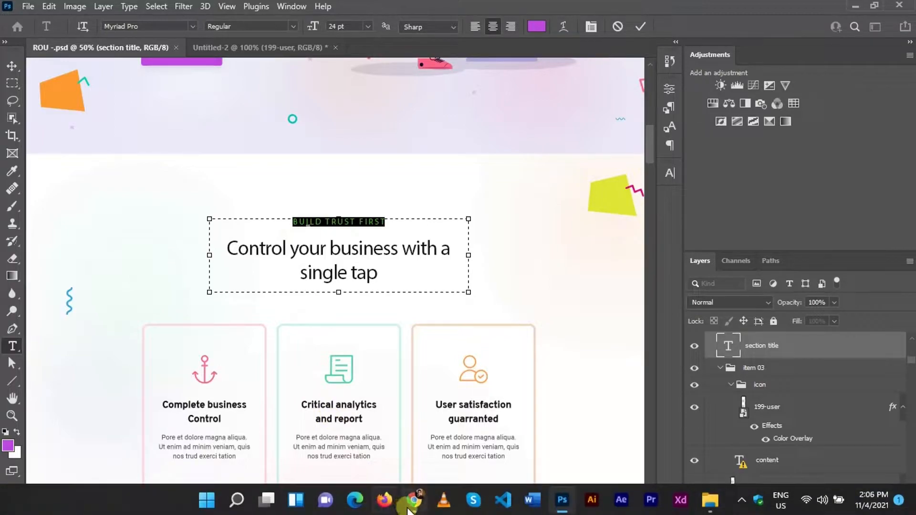
pyautogui.click(409, 507)
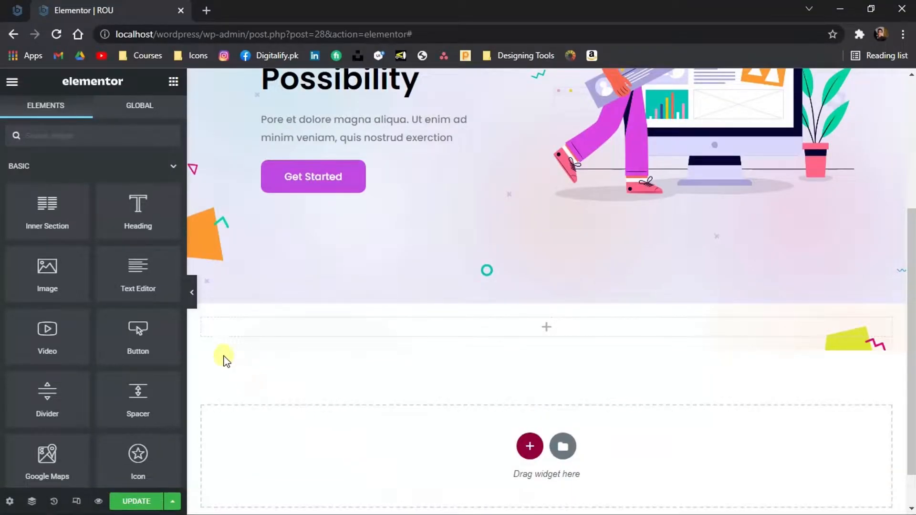
# Add a Text Editor widget to the empty section and replace its text with "Build trust first"
pyautogui.moveTo(123, 268); pyautogui.dragTo(242, 327)
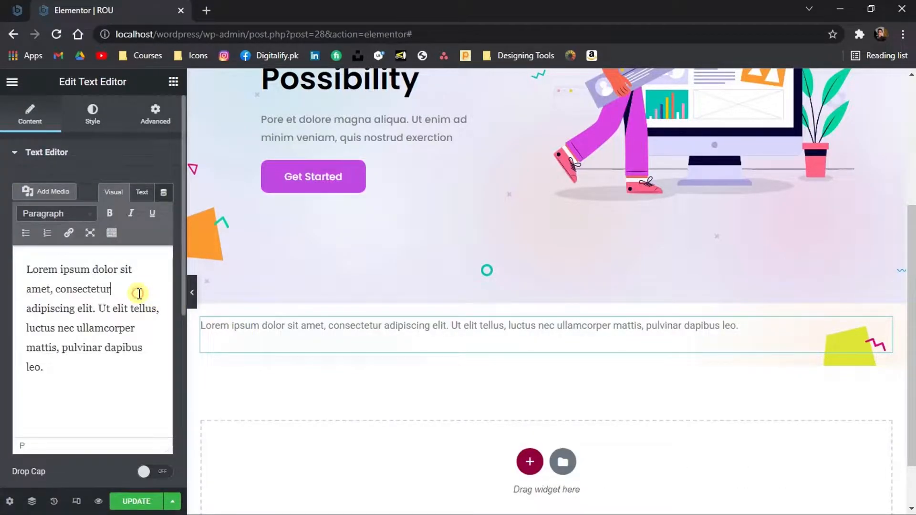
pyautogui.hotkey('ctrl', 'a')
pyautogui.write('Build trust first')
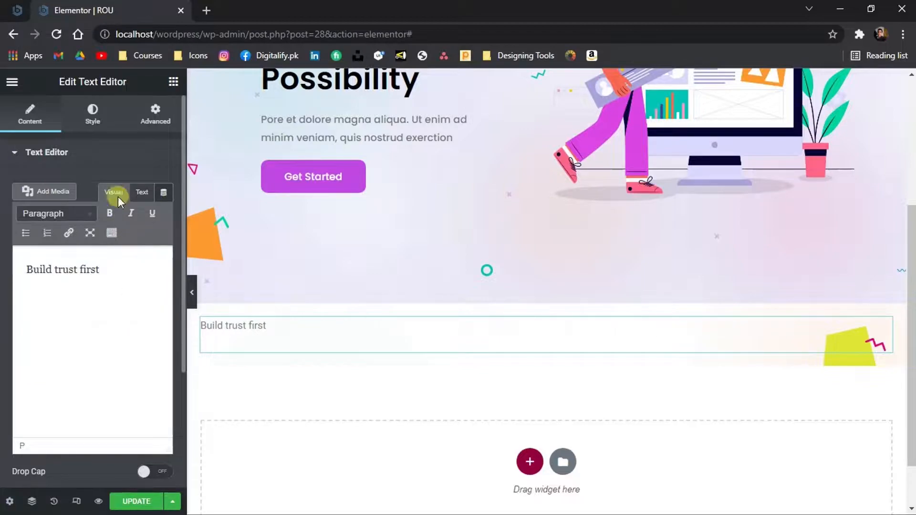
# Center-align the subtitle text and set its color to the global ROU Primary Color
pyautogui.click(96, 125)
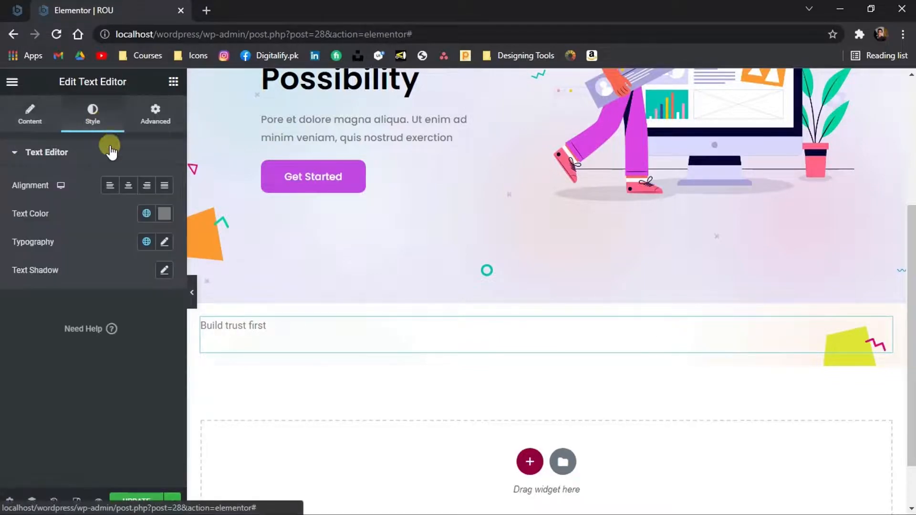
pyautogui.click(127, 187)
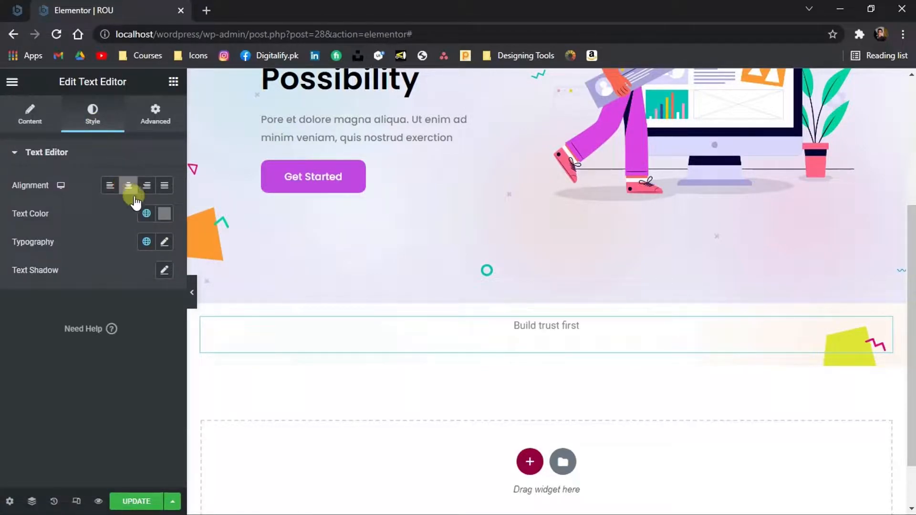
pyautogui.click(146, 213)
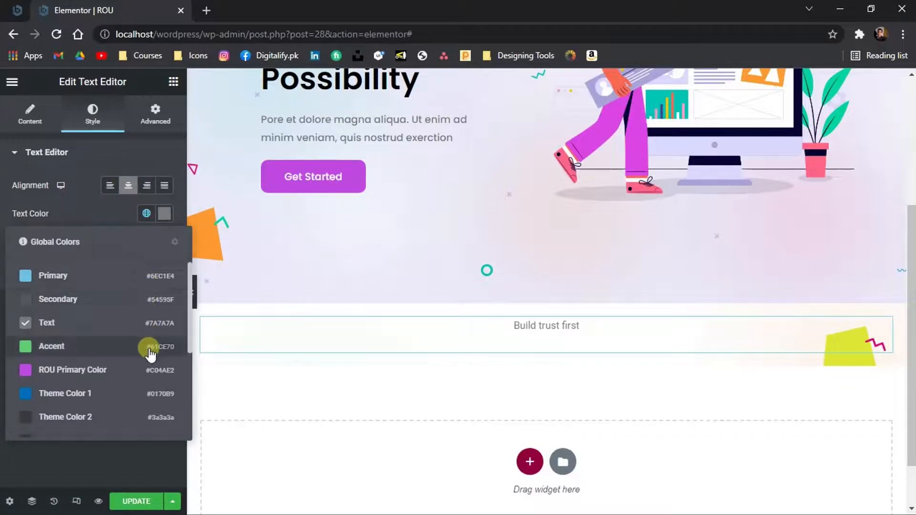
pyautogui.click(152, 375)
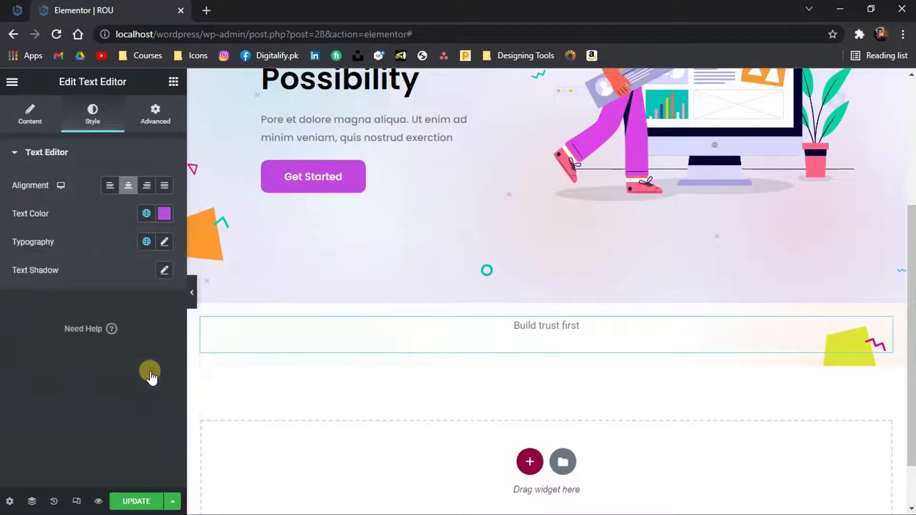
# Apply a global typography style to the subtitle and set its font weight to 400
pyautogui.click(147, 244)
pyautogui.click(142, 298)
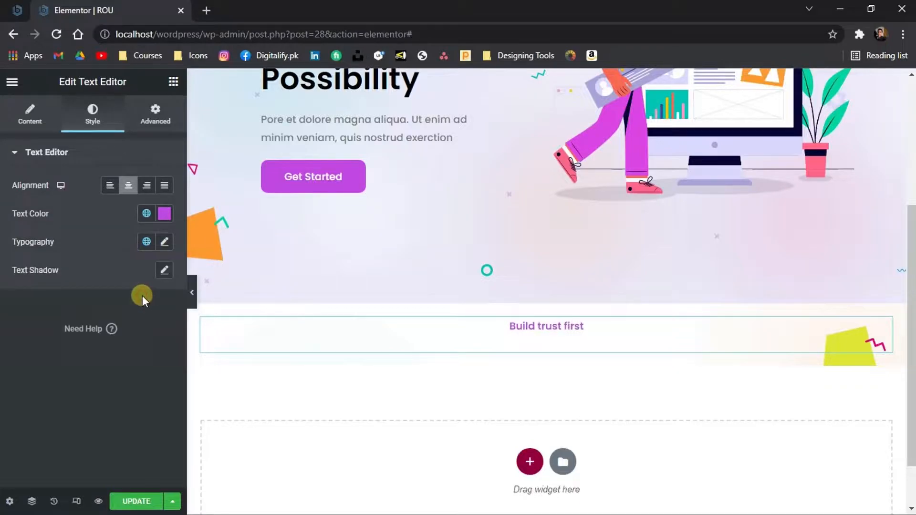
pyautogui.click(164, 245)
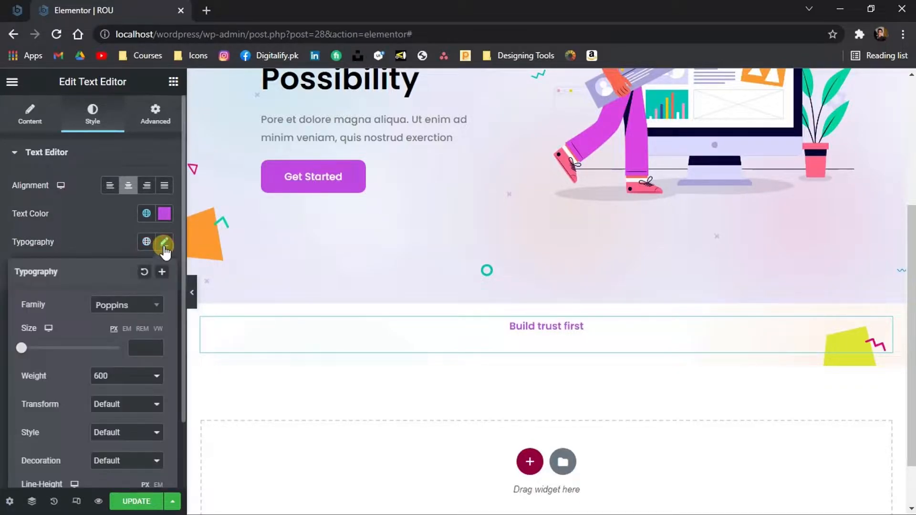
pyautogui.click(121, 379)
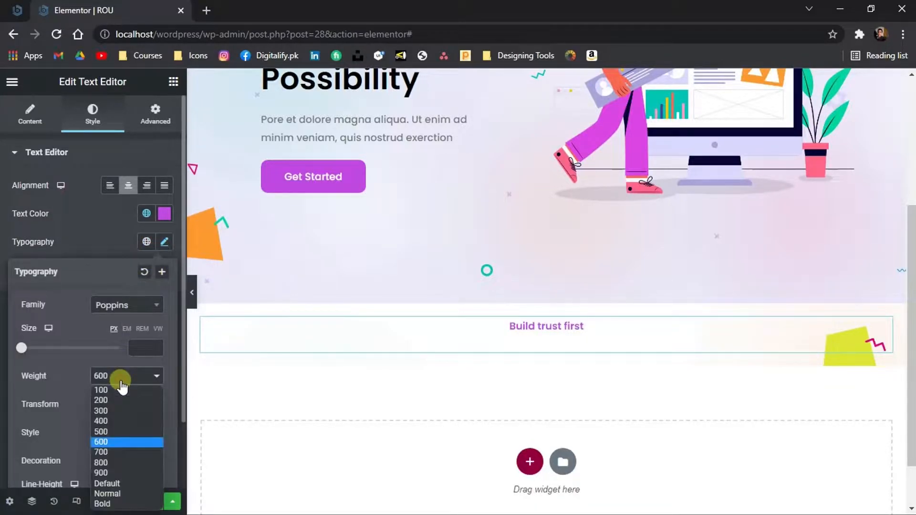
pyautogui.click(116, 421)
# Set the subtitle's text transform to Uppercase and letter spacing to about 2.9
pyautogui.click(117, 405)
pyautogui.click(110, 428)
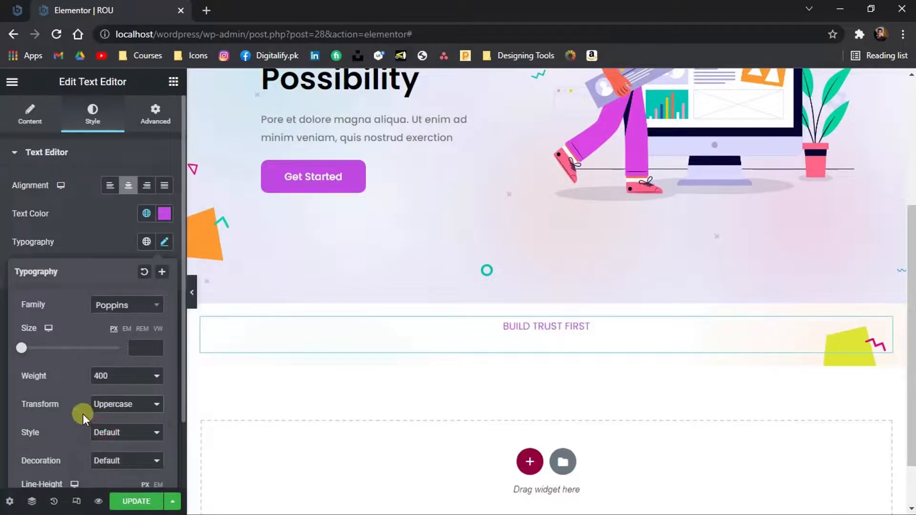
pyautogui.scroll(-2, 83, 414)
pyautogui.moveTo(56, 469); pyautogui.dragTo(75, 472)
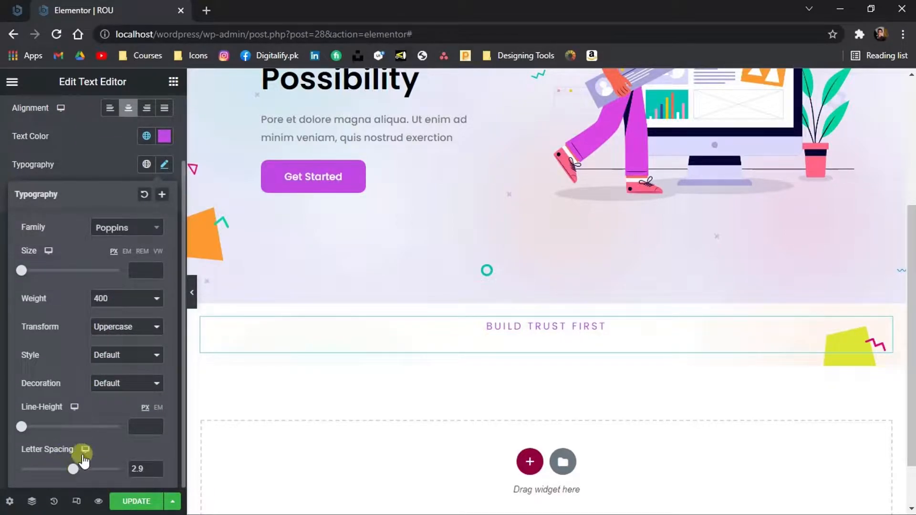
# Add a Heading widget below the subtitle and paste "Control your business with a single tap" as its title
pyautogui.click(174, 84)
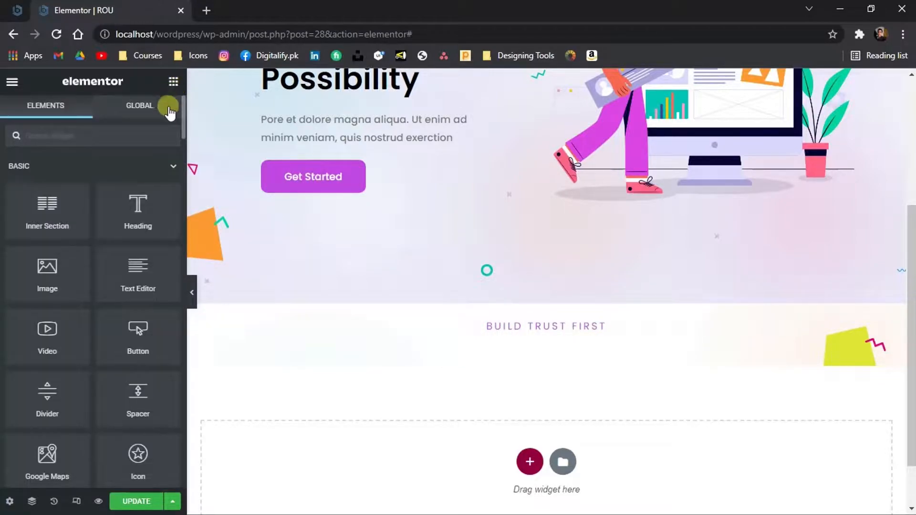
pyautogui.moveTo(124, 213); pyautogui.dragTo(374, 343)
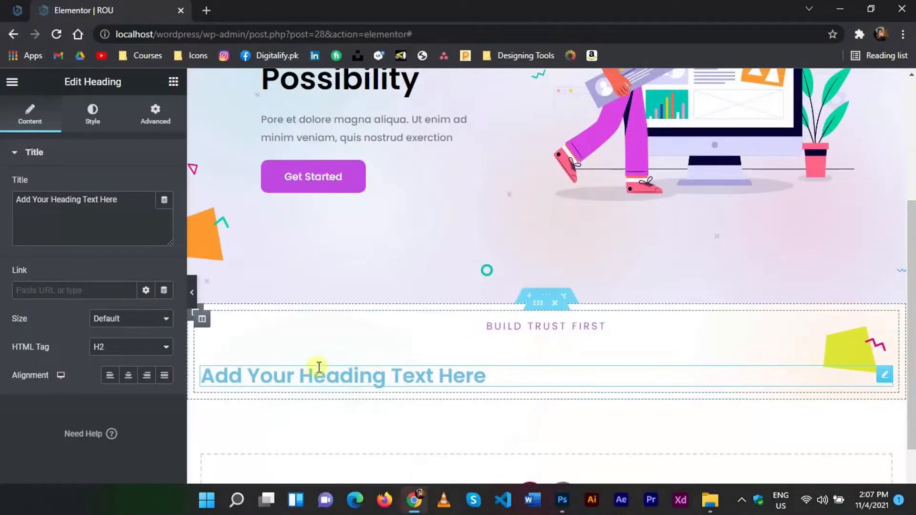
pyautogui.click(313, 378)
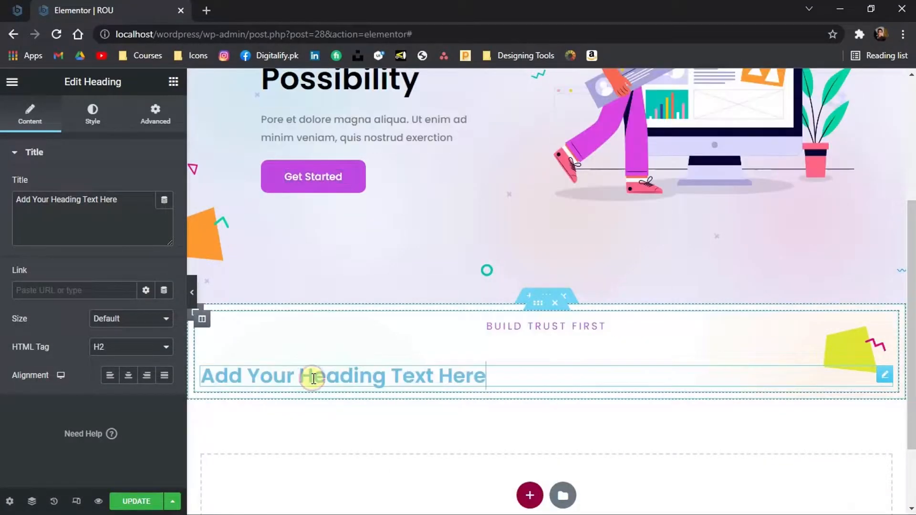
pyautogui.hotkey('ctrl', 'a')
pyautogui.write('Control your business with a single tap')
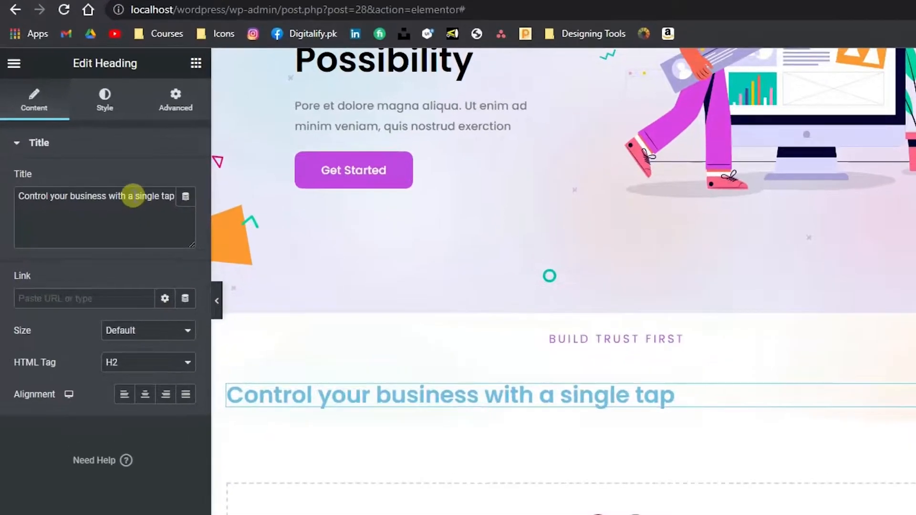
# Insert a </br> line break after "with a" in the heading title and center-align the heading
pyautogui.click(133, 196)
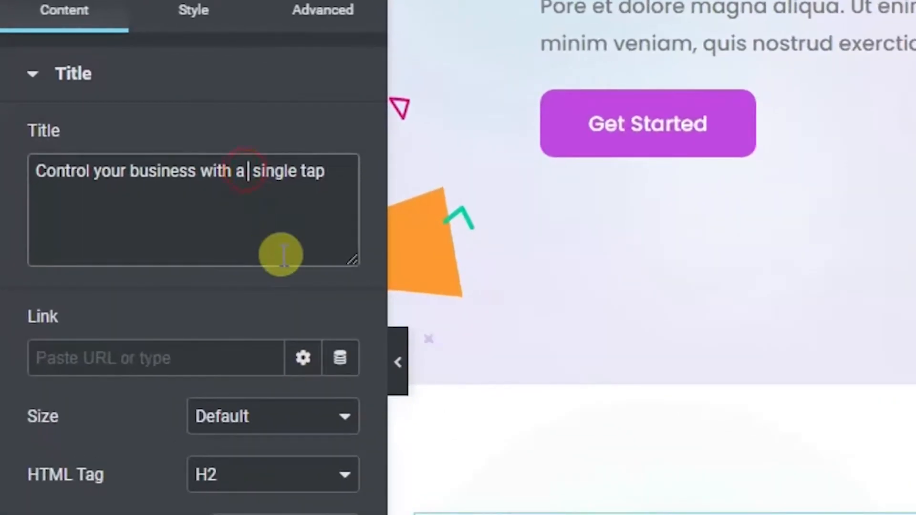
pyautogui.write('</b')
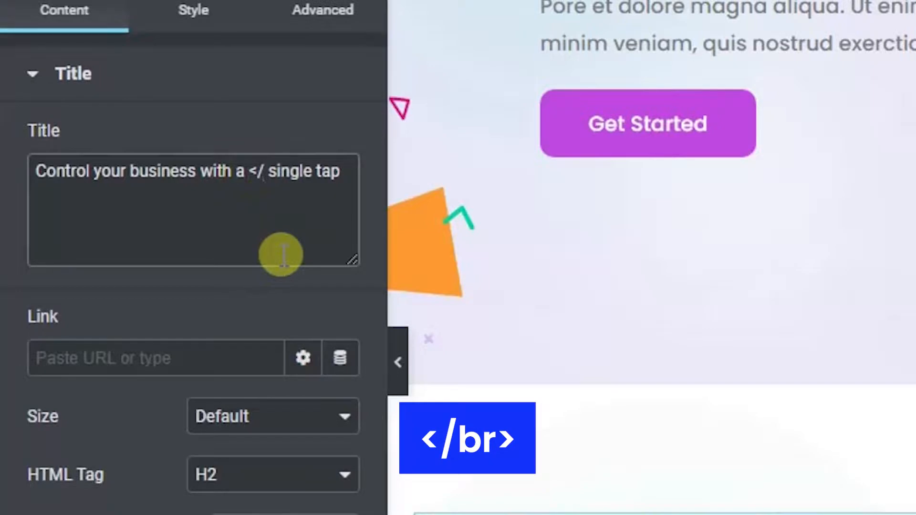
pyautogui.write('r>')
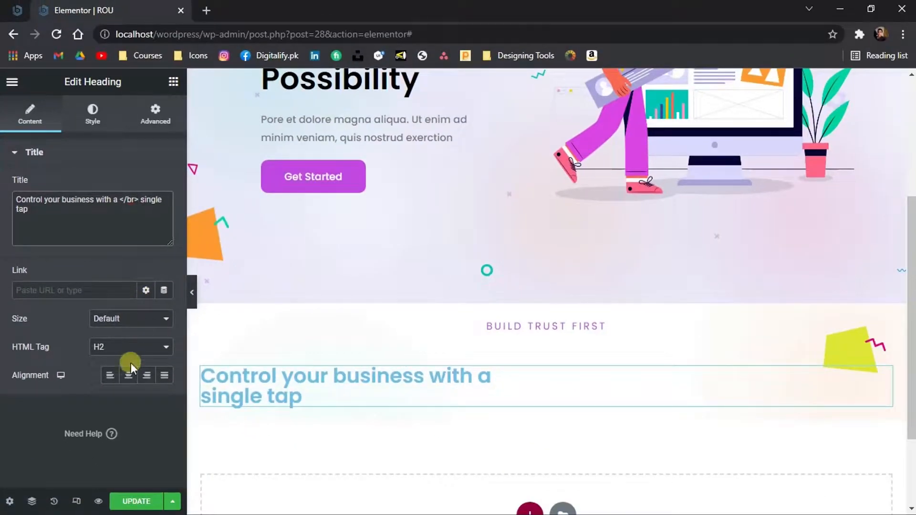
pyautogui.click(129, 376)
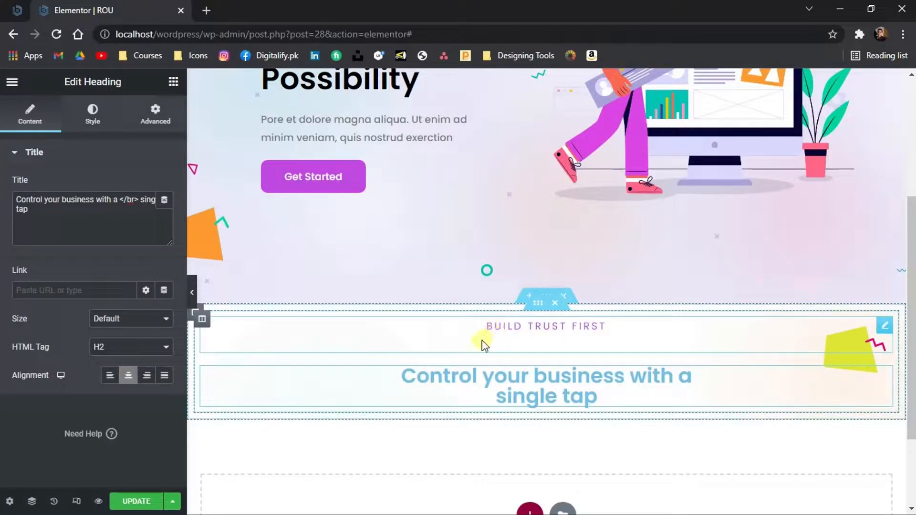
# Replace the subtitle's opening and closing p tags with span tags in the text editor's code view
pyautogui.click(511, 328)
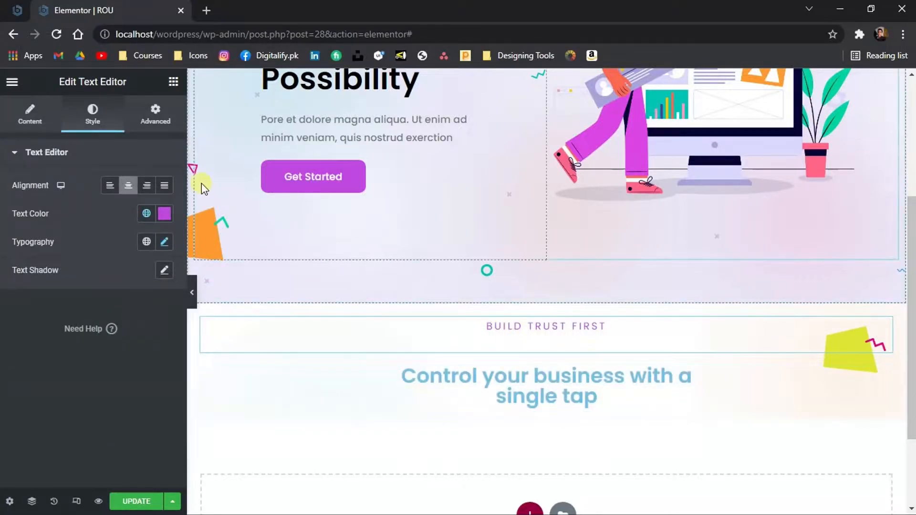
pyautogui.click(30, 119)
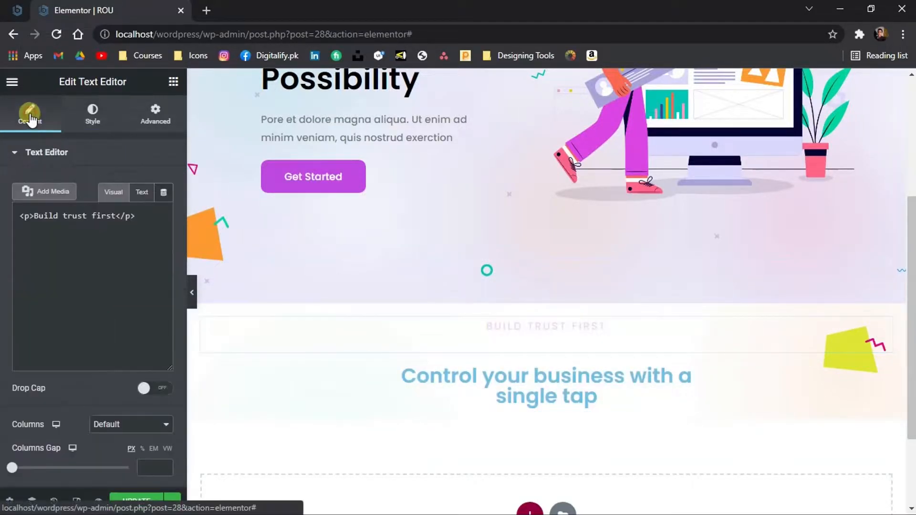
pyautogui.click(143, 192)
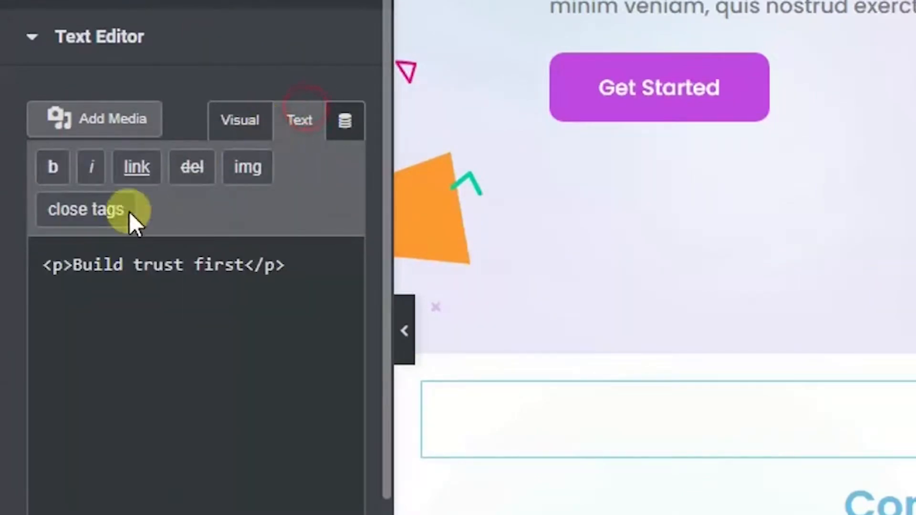
pyautogui.click(53, 265)
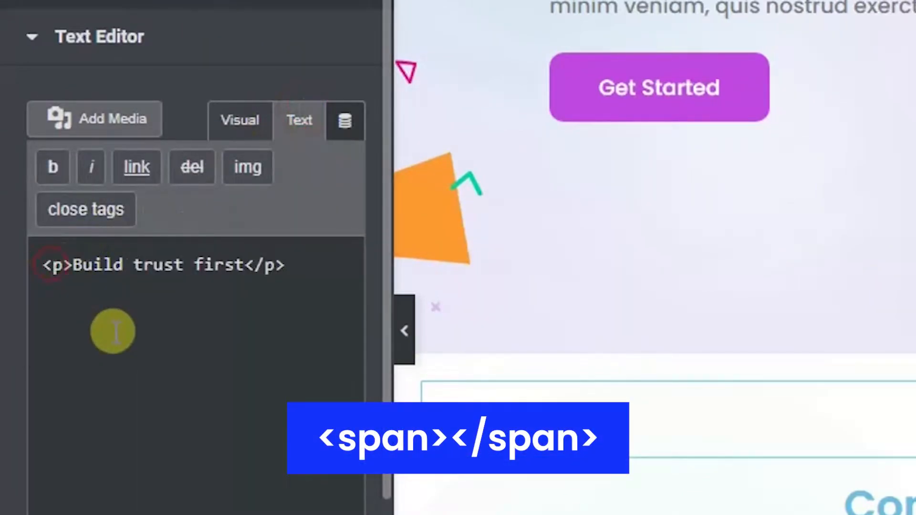
pyautogui.write('span')
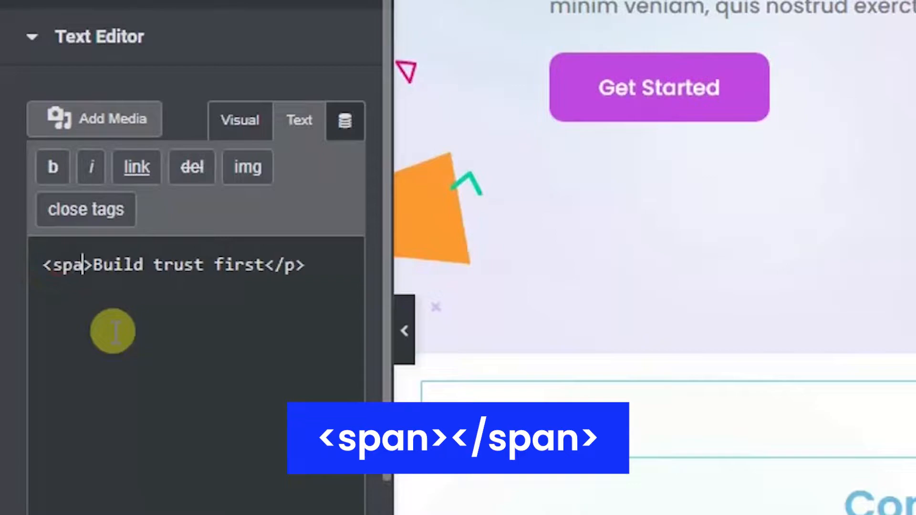
pyautogui.click(294, 265)
pyautogui.write('sp')
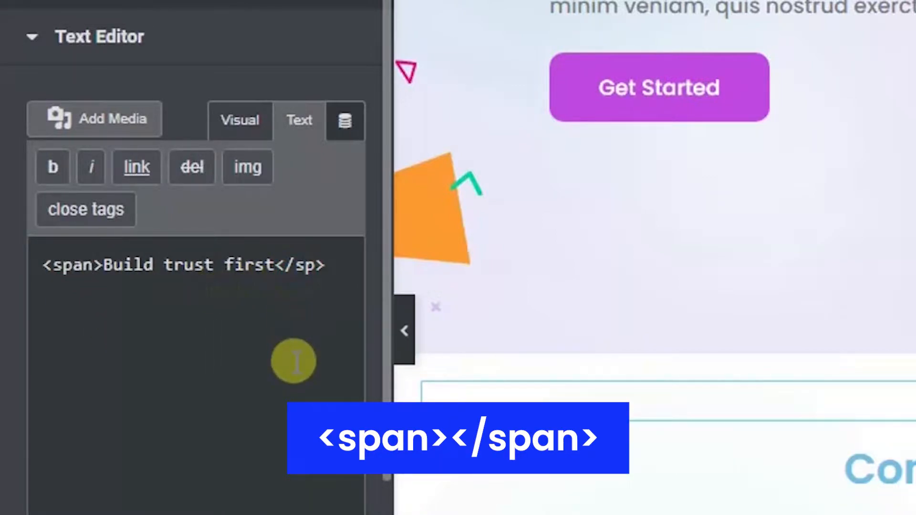
pyautogui.write('an')
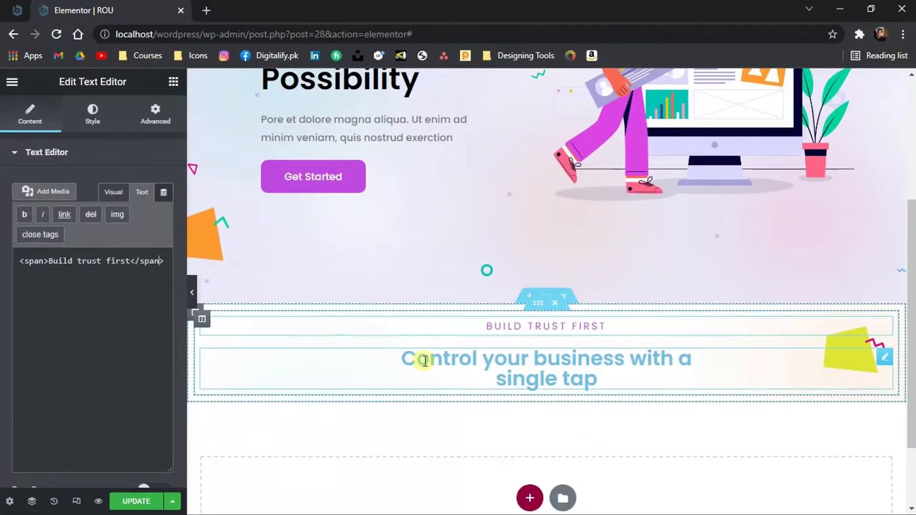
pyautogui.click(425, 361)
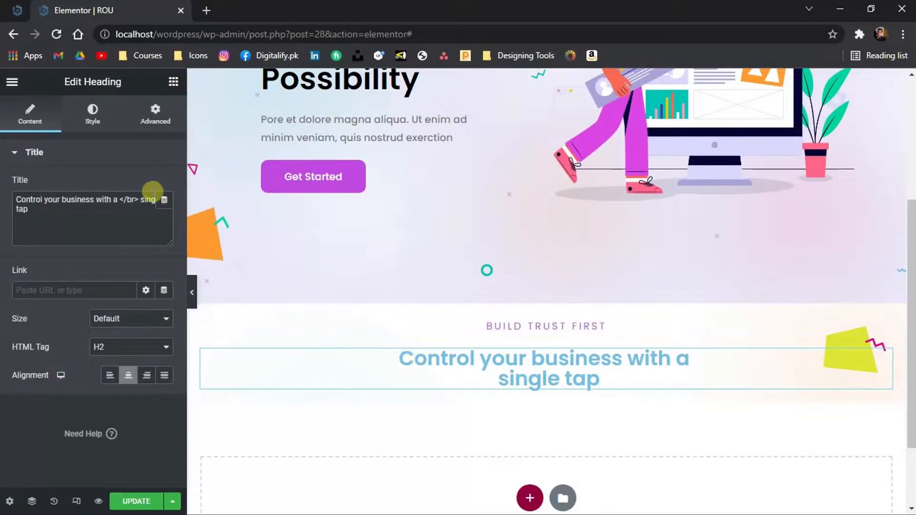
# Set the heading's text color to black
pyautogui.click(94, 110)
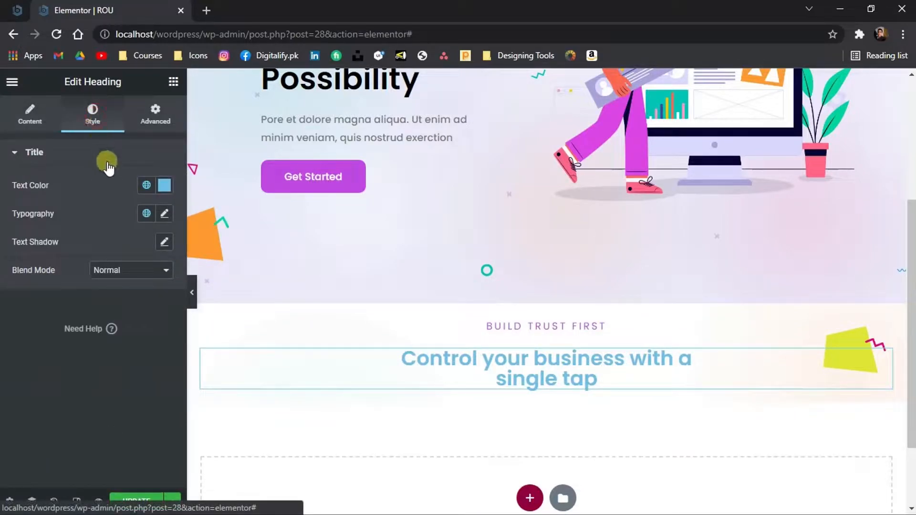
pyautogui.click(164, 185)
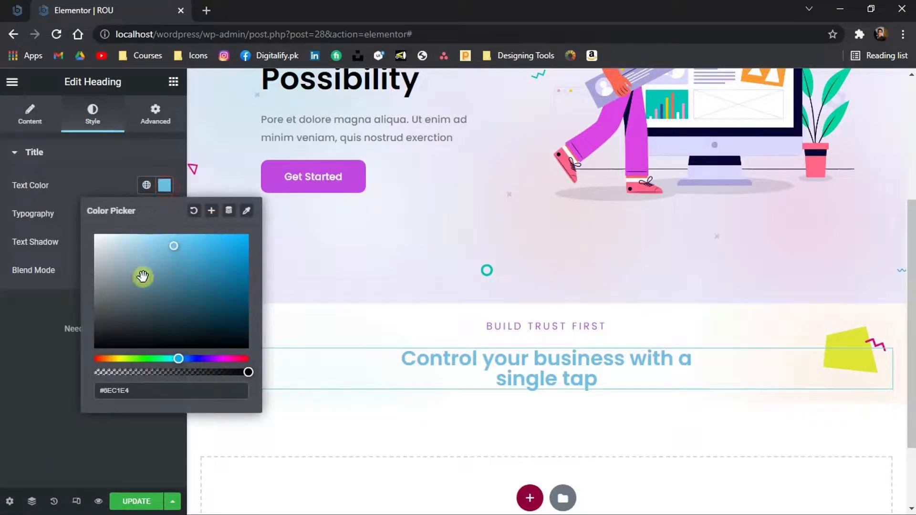
pyautogui.click(130, 334)
pyautogui.click(30, 457)
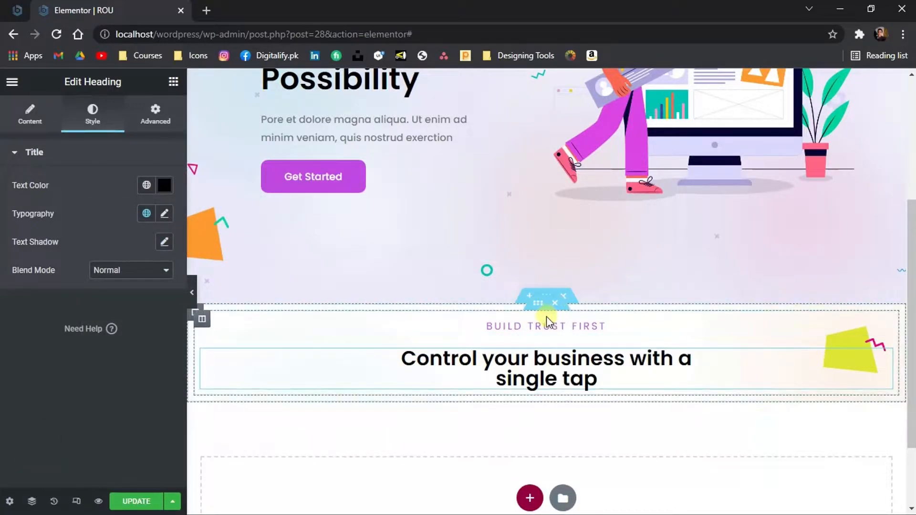
# Set the top padding of the inner section holding the subtitle and heading to 100
pyautogui.click(538, 308)
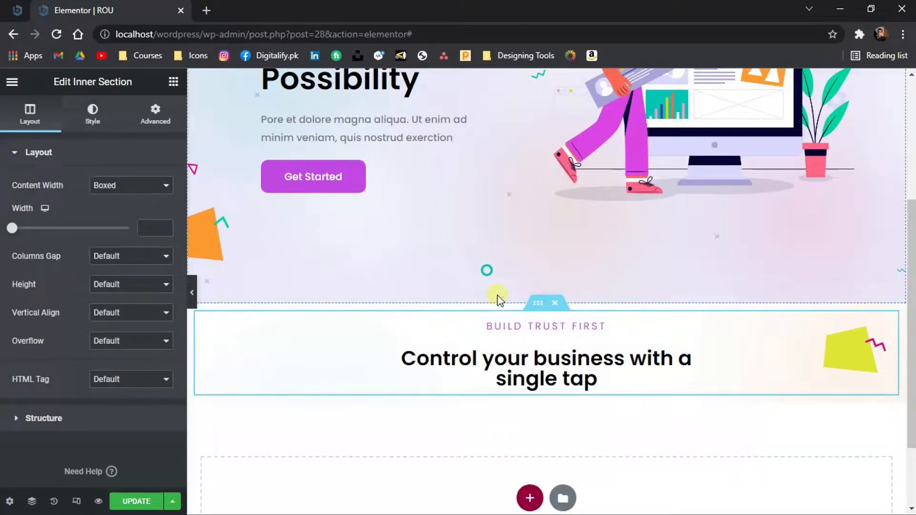
pyautogui.click(139, 116)
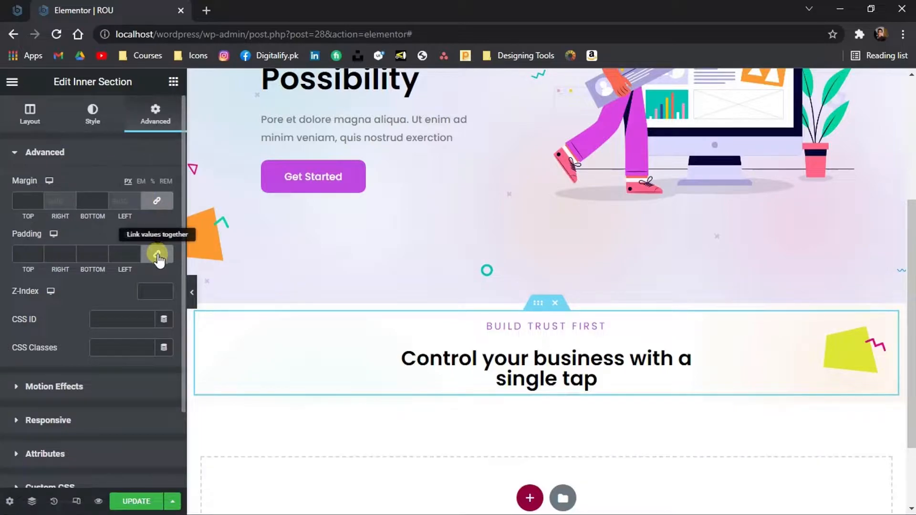
pyautogui.doubleClick(24, 255)
pyautogui.write('100')
# Add an inner section below the heading and duplicate a column to make three columns
pyautogui.scroll(-3, 287, 267)
pyautogui.click(174, 82)
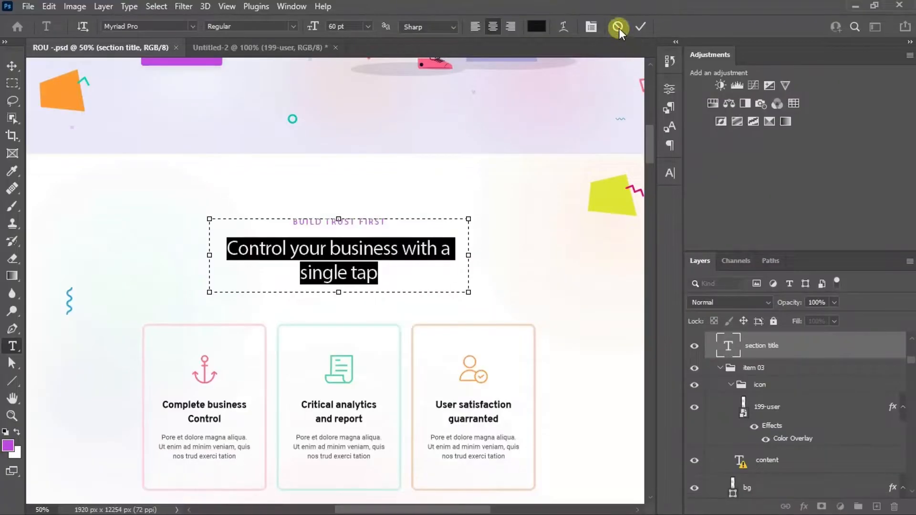
pyautogui.scroll(-3, 652, 155)
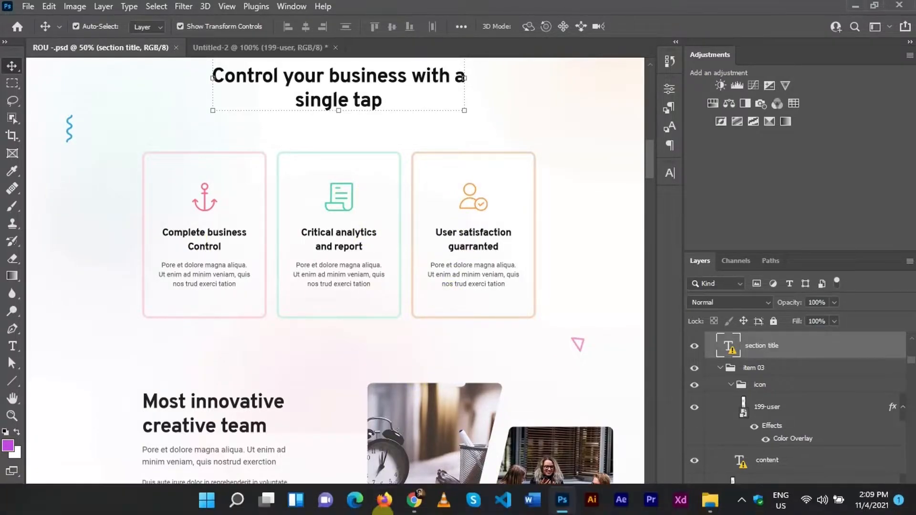
pyautogui.click(412, 501)
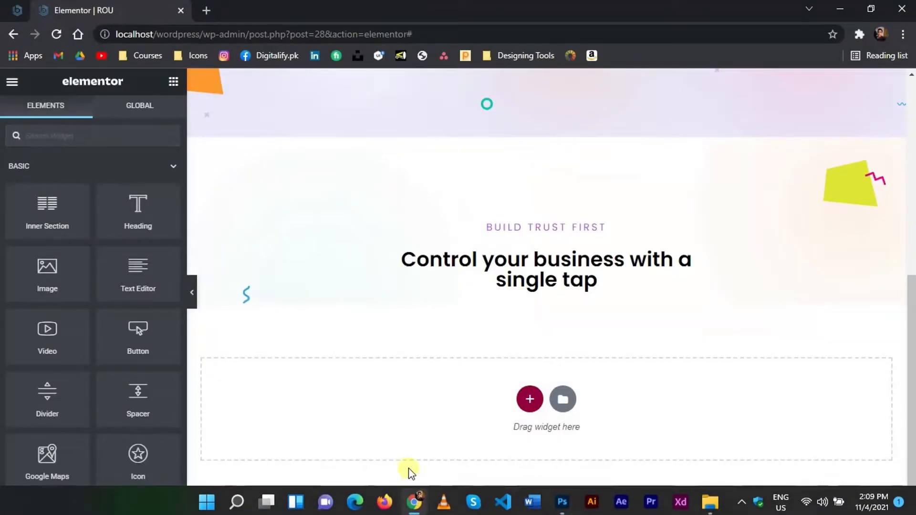
pyautogui.moveTo(59, 225); pyautogui.dragTo(287, 295)
pyautogui.rightClick(201, 308)
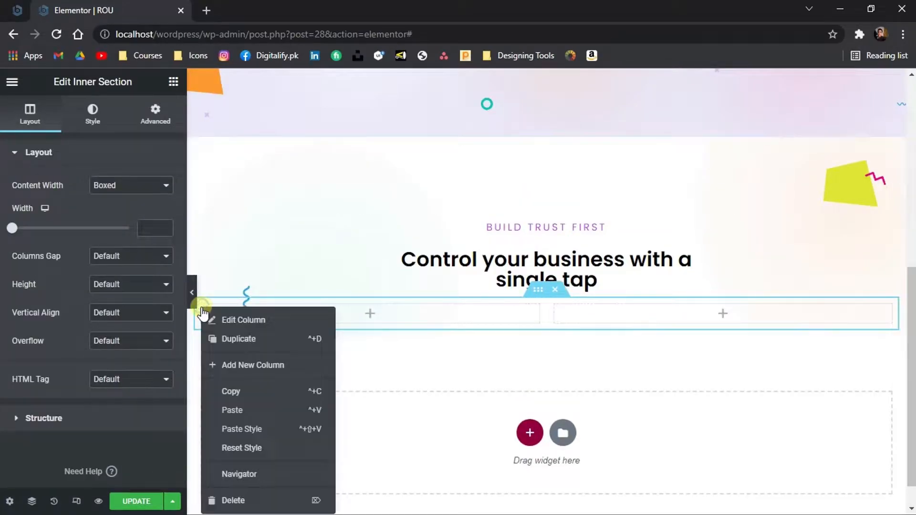
pyautogui.click(224, 339)
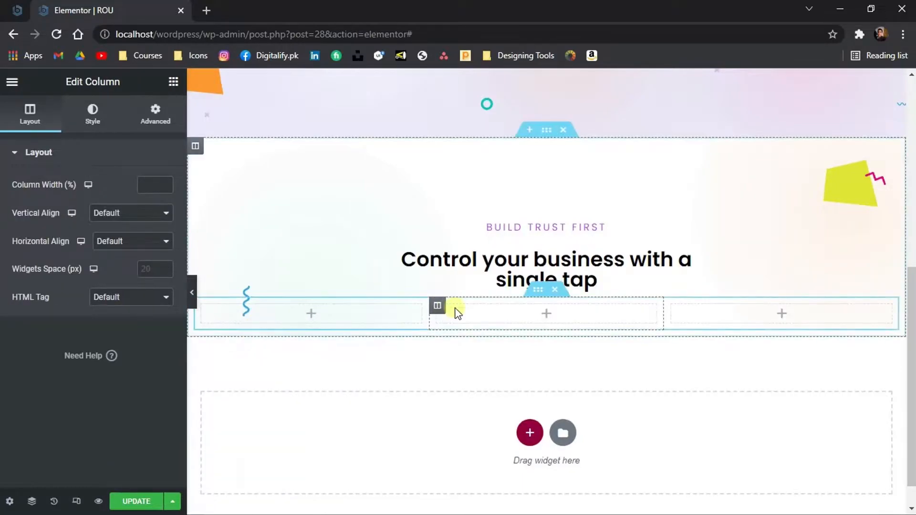
# Set the new inner section's padding to 10 top and bottom and 100 left and right
pyautogui.click(533, 298)
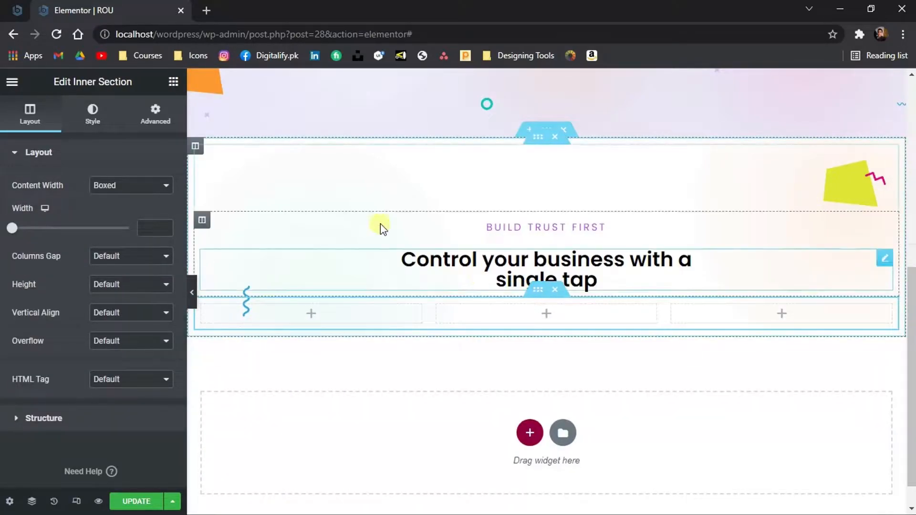
pyautogui.click(150, 123)
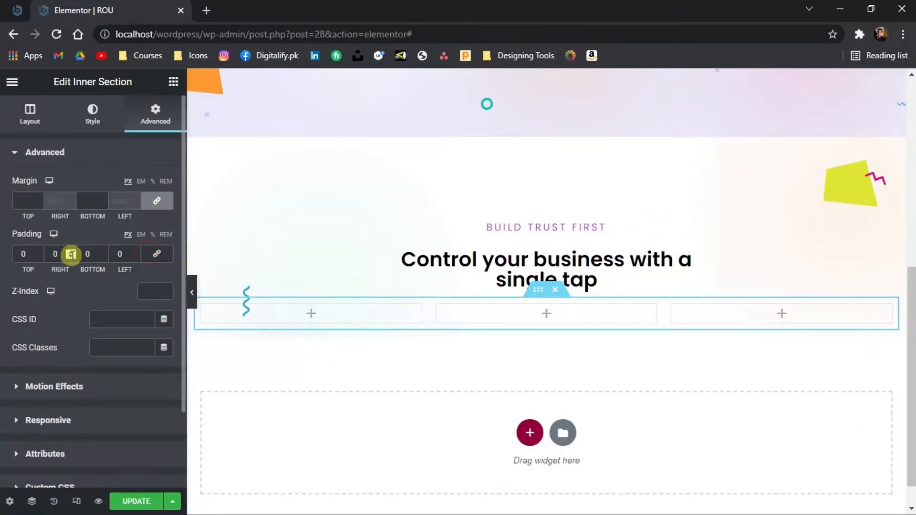
pyautogui.hotkey('shift', 'Up')
pyautogui.hotkey('shift', 'Up')
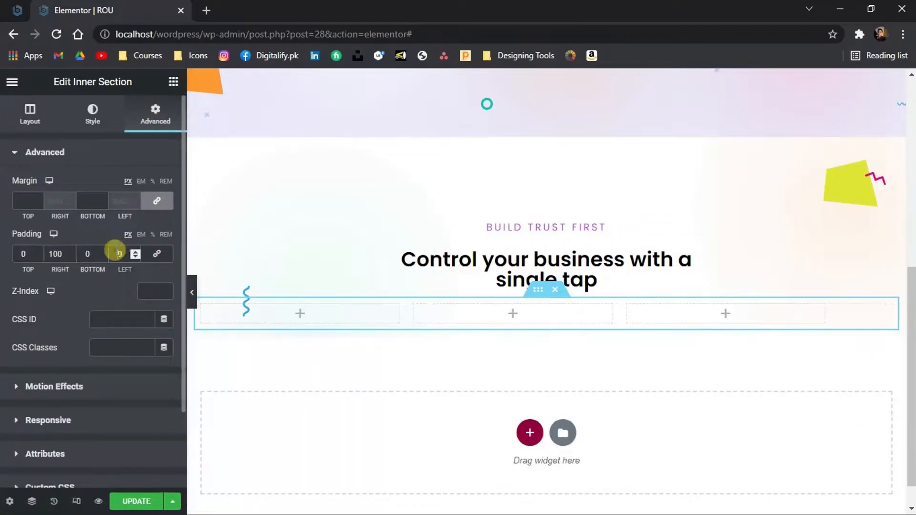
pyautogui.click(16, 256)
pyautogui.hotkey('shift', 'Up')
pyautogui.click(88, 255)
pyautogui.hotkey('shift', 'Up')
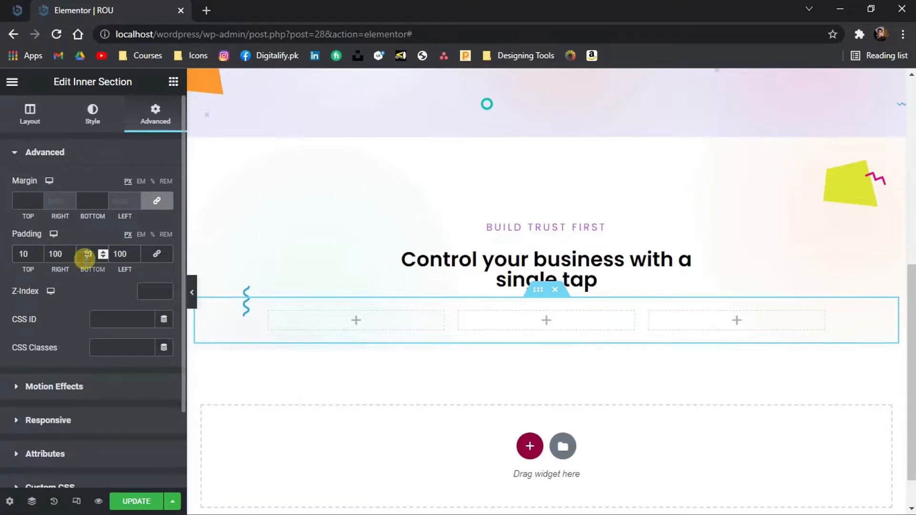
# Search for the Icon Box widget and add it to the first column
pyautogui.click(173, 82)
pyautogui.click(141, 136)
pyautogui.write('icon b')
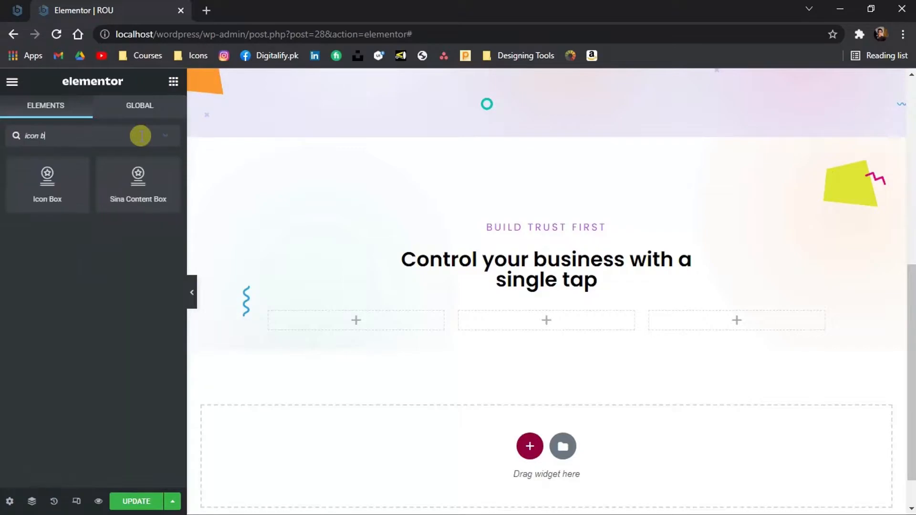
pyautogui.moveTo(79, 178); pyautogui.dragTo(323, 327)
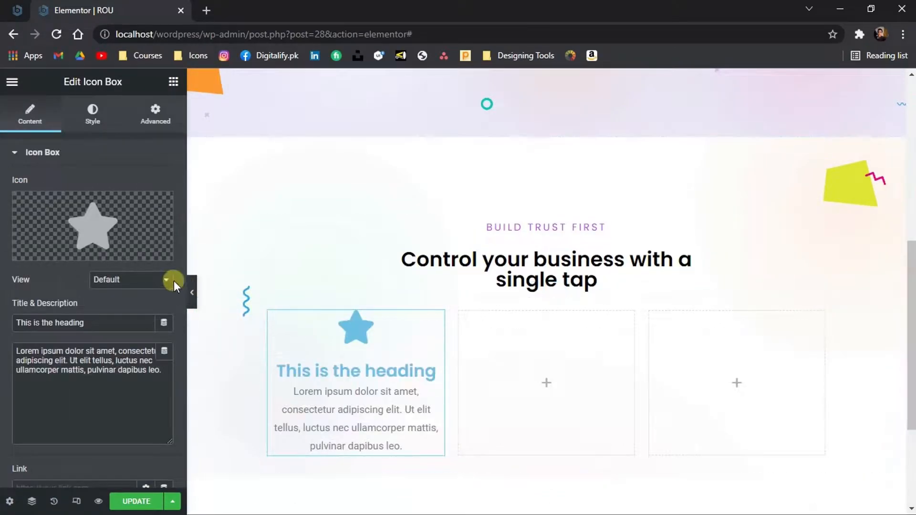
# Upload the anchor SVG as the icon box's icon
pyautogui.moveTo(134, 257)
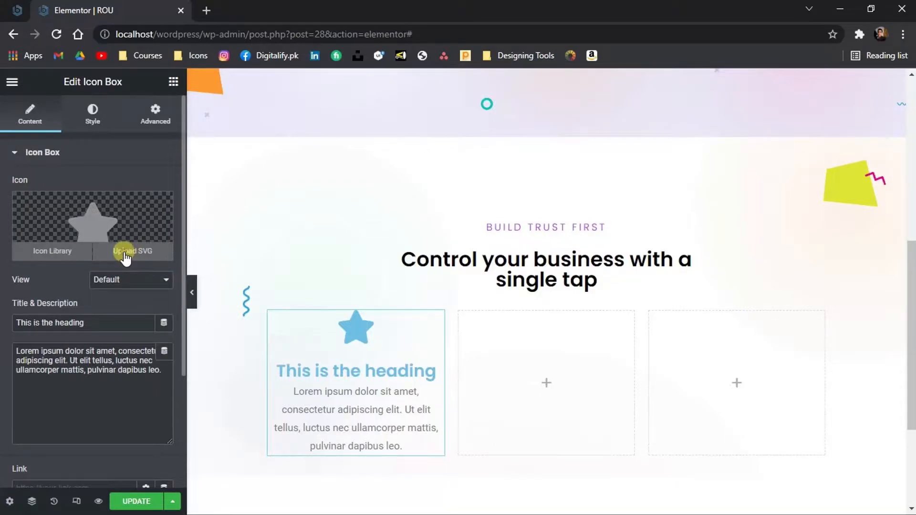
pyautogui.click(126, 257)
pyautogui.click(339, 325)
pyautogui.doubleClick(157, 131)
pyautogui.click(836, 479)
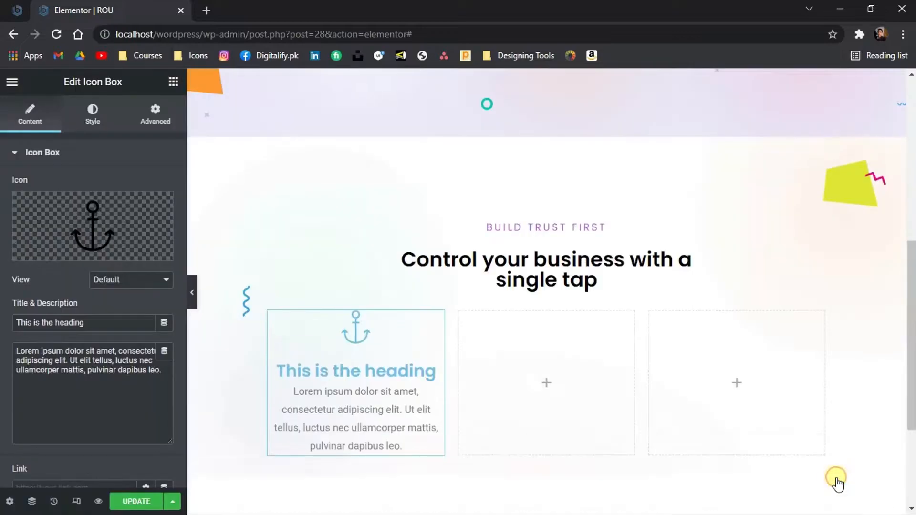
# Open the anchor layer's color overlay in the Photoshop design and copy its hex color
pyautogui.click(573, 502)
pyautogui.click(208, 217)
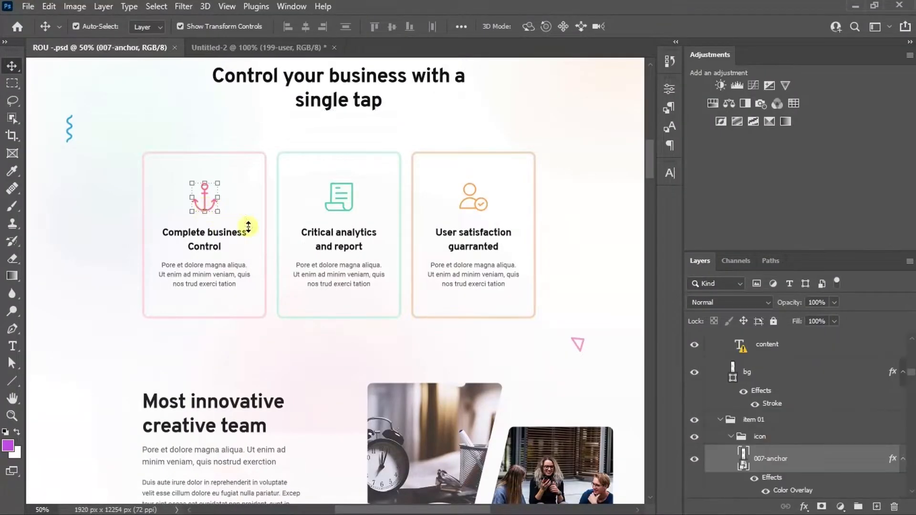
pyautogui.scroll(-3, 894, 375)
pyautogui.doubleClick(804, 423)
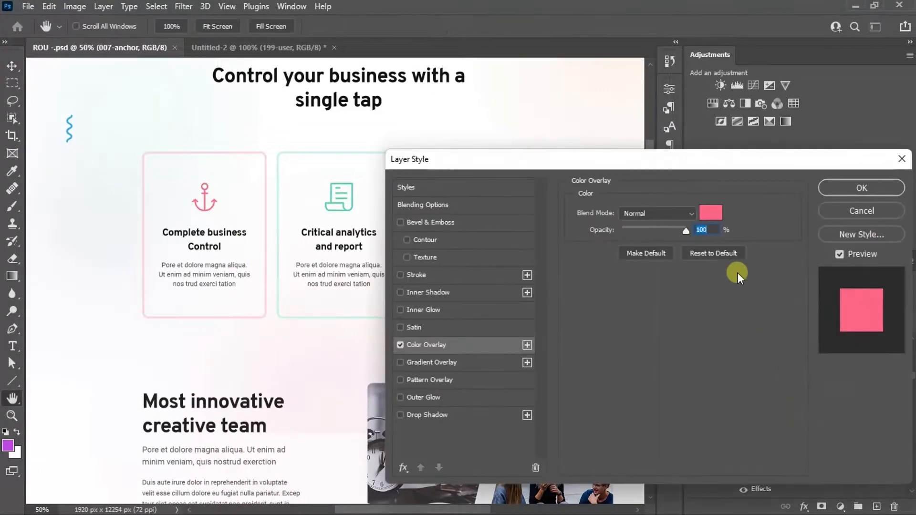
pyautogui.click(710, 211)
pyautogui.doubleClick(735, 335)
pyautogui.hotkey('ctrl', 'c')
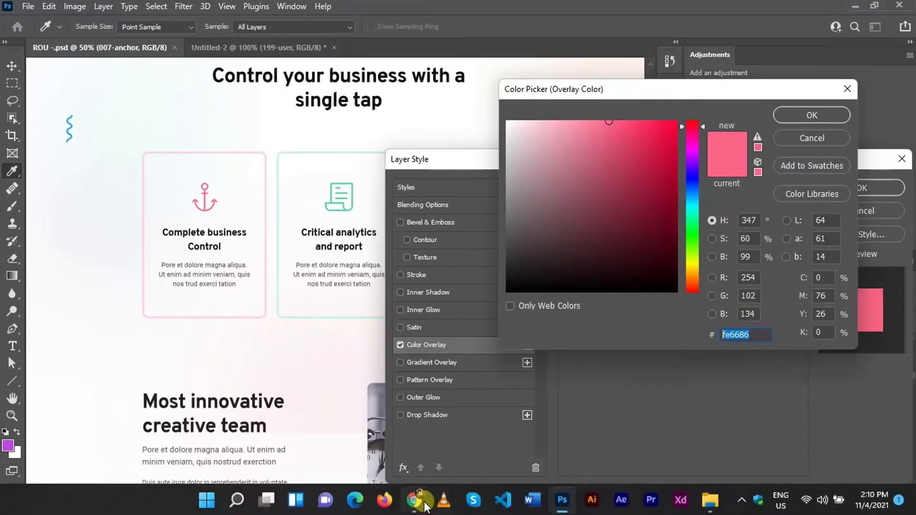
# Paste fe6686 as the icon box's primary icon color
pyautogui.click(438, 502)
pyautogui.click(93, 115)
pyautogui.click(163, 214)
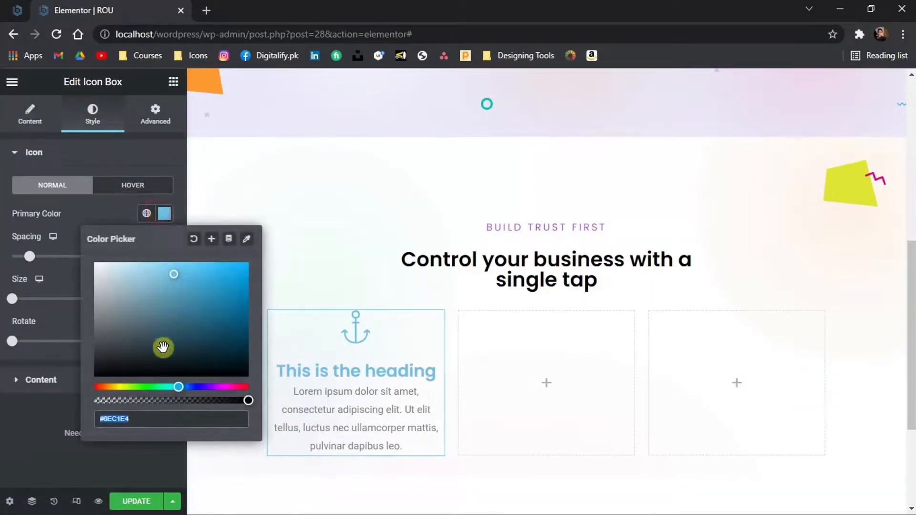
pyautogui.moveTo(135, 420); pyautogui.dragTo(94, 418)
pyautogui.hotkey('ctrl', 'v')
pyautogui.click(358, 489)
# Copy the card title "Complete business Control" from the design and paste it as the icon box title
pyautogui.click(568, 503)
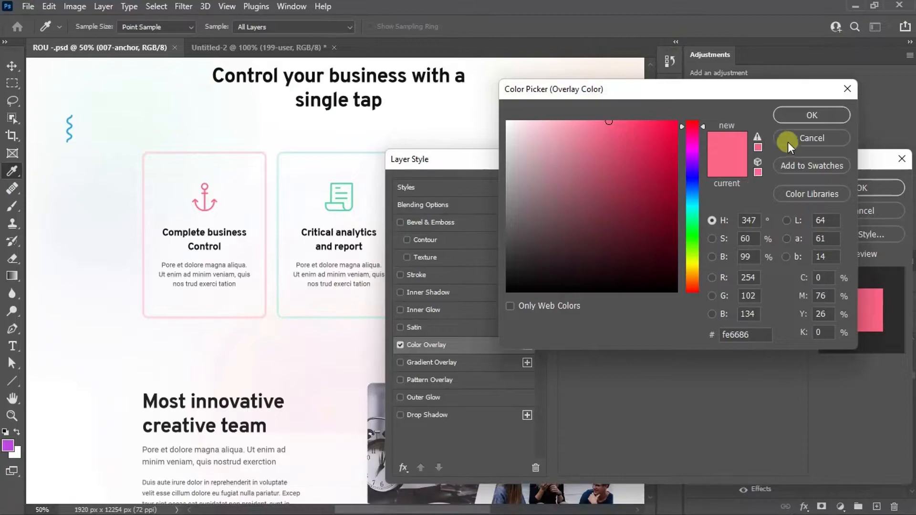
pyautogui.click(789, 141)
pyautogui.click(842, 213)
pyautogui.doubleClick(211, 237)
pyautogui.click(555, 256)
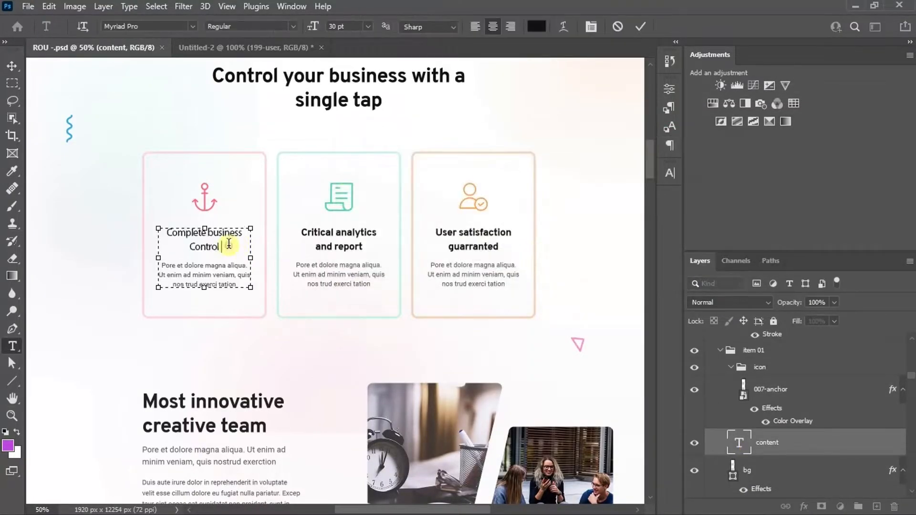
pyautogui.moveTo(226, 246); pyautogui.dragTo(164, 234)
pyautogui.hotkey('ctrl', 'c')
pyautogui.click(438, 502)
pyautogui.tripleClick(357, 373)
pyautogui.hotkey('ctrl', 'v')
# Copy the card's description text from the design and paste it as the icon box description
pyautogui.click(566, 502)
pyautogui.moveTo(161, 265); pyautogui.dragTo(280, 298)
pyautogui.hotkey('ctrl', 'c')
pyautogui.click(438, 502)
pyautogui.tripleClick(384, 444)
pyautogui.hotkey('ctrl', 'v')
# Set the icon box title color to #090B0B and the title spacing to 15
pyautogui.moveTo(30, 257); pyautogui.dragTo(35, 259)
pyautogui.click(26, 380)
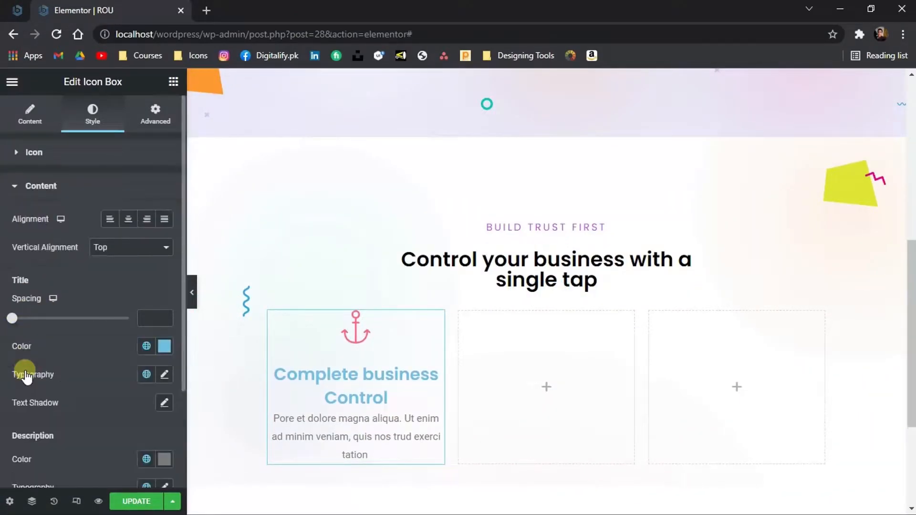
pyautogui.click(163, 345)
pyautogui.moveTo(141, 270); pyautogui.dragTo(116, 269)
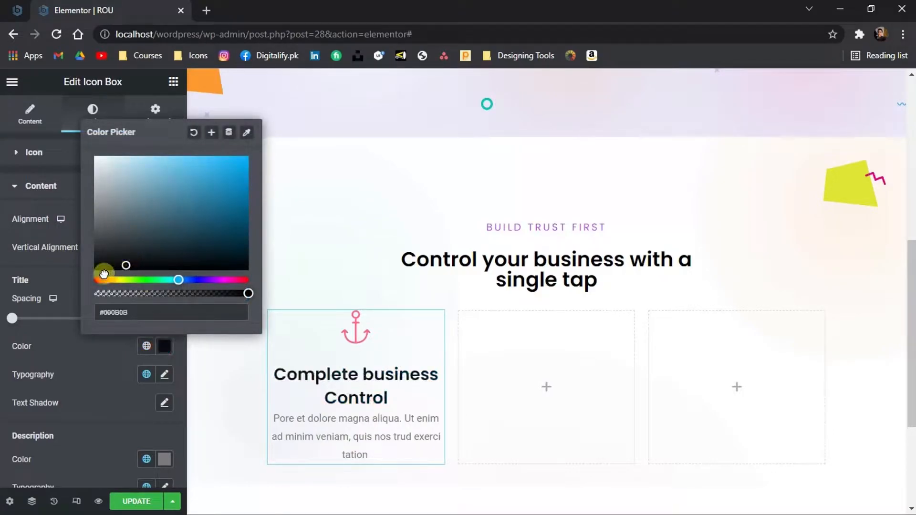
pyautogui.click(14, 319)
pyautogui.moveTo(16, 320); pyautogui.dragTo(31, 324)
# Set the icon box description's typography font family to Poppins
pyautogui.scroll(-2, 29, 318)
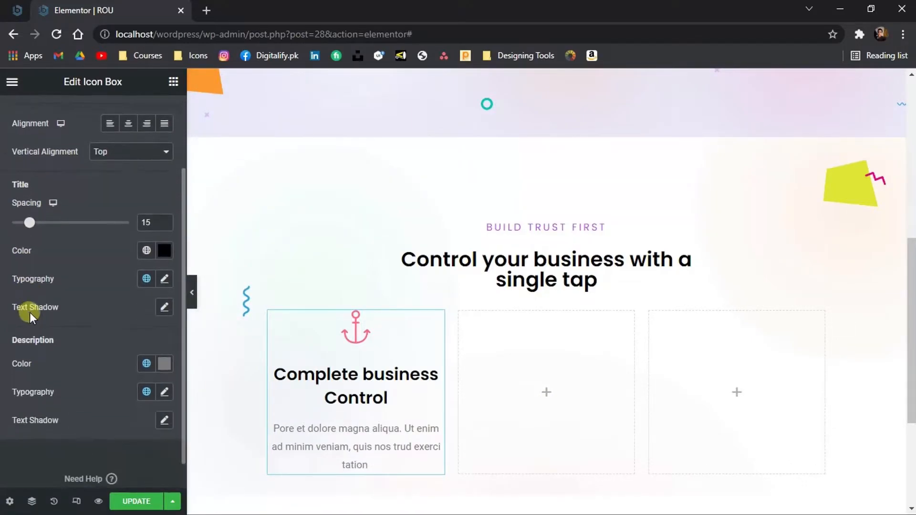
pyautogui.click(164, 388)
pyautogui.scroll(-2, 138, 459)
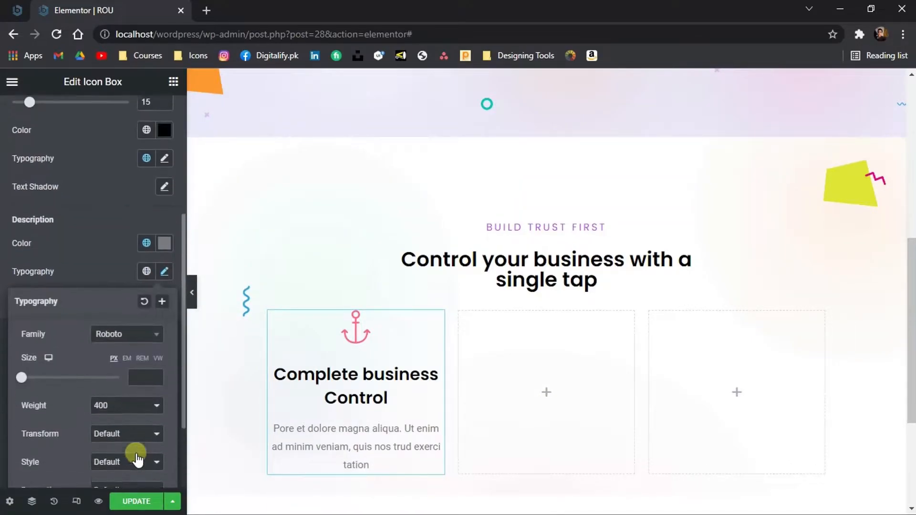
pyautogui.click(126, 333)
pyautogui.write('popp')
pyautogui.press('Return')
# Set the icon box padding to 50 top and bottom and 20 left and right
pyautogui.scroll(5, 97, 352)
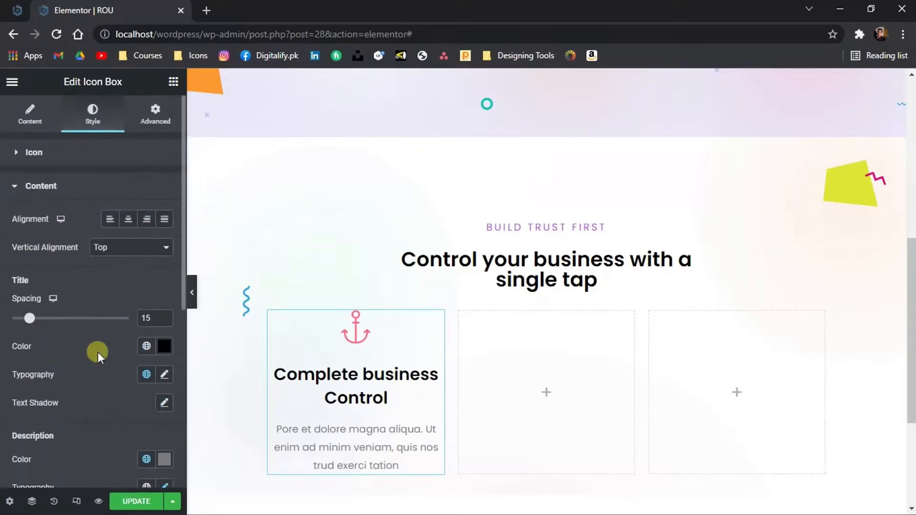
pyautogui.click(154, 114)
pyautogui.scroll(-1, 230, 282)
pyautogui.press('BackSpace')
pyautogui.press('BackSpace')
pyautogui.write('30')
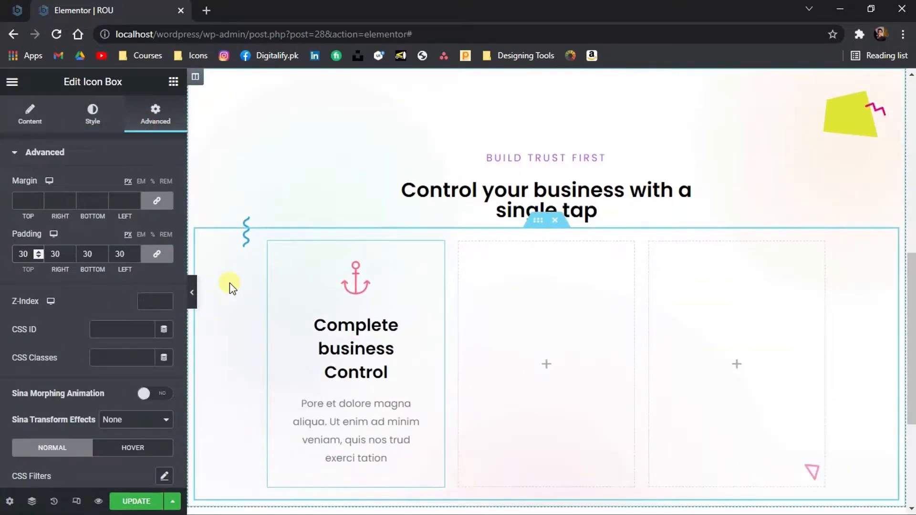
pyautogui.click(157, 255)
pyautogui.moveTo(62, 255); pyautogui.dragTo(51, 255)
pyautogui.write('20')
pyautogui.write('20')
pyautogui.moveTo(126, 254); pyautogui.dragTo(79, 253)
pyautogui.write('5050')
# Set the icon box title's typography size to 20
pyautogui.click(93, 115)
pyautogui.click(58, 379)
pyautogui.scroll(-1, 58, 372)
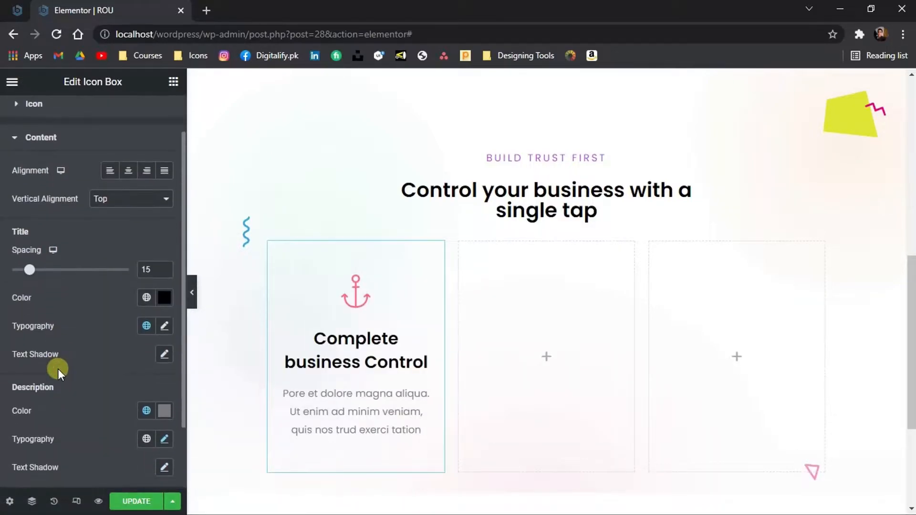
pyautogui.click(164, 328)
pyautogui.scroll(-2, 139, 373)
pyautogui.moveTo(24, 325); pyautogui.dragTo(35, 326)
pyautogui.click(156, 328)
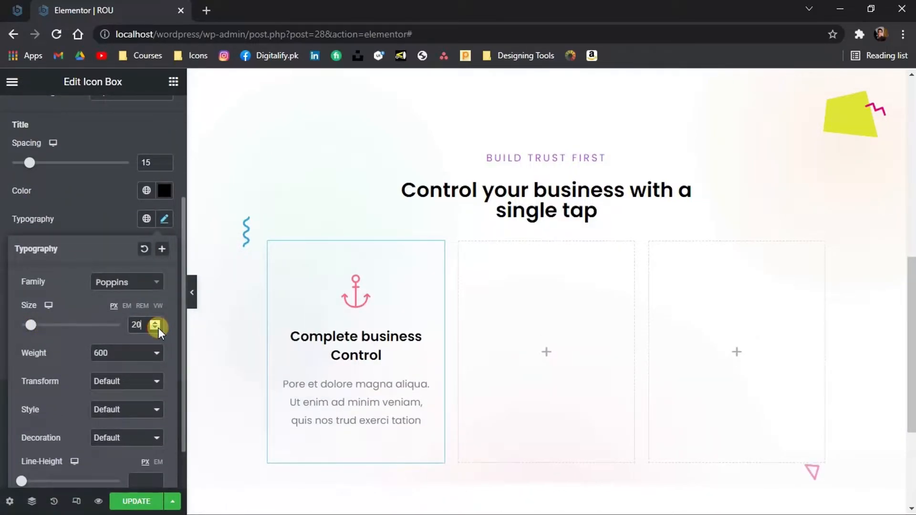
# Reduce the description's typography size slightly with its slider
pyautogui.scroll(3, 157, 328)
pyautogui.scroll(-4, 158, 327)
pyautogui.click(117, 167)
pyautogui.click(164, 278)
pyautogui.moveTo(22, 384); pyautogui.dragTo(28, 385)
pyautogui.click(64, 277)
pyautogui.scroll(5, 147, 116)
# Set the icon box's border type to Solid
pyautogui.click(149, 115)
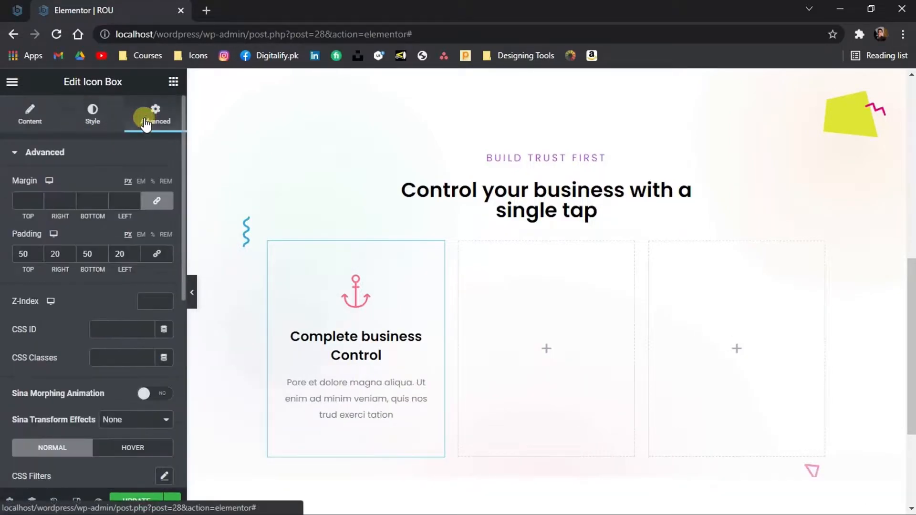
pyautogui.scroll(-5, 116, 154)
pyautogui.click(106, 253)
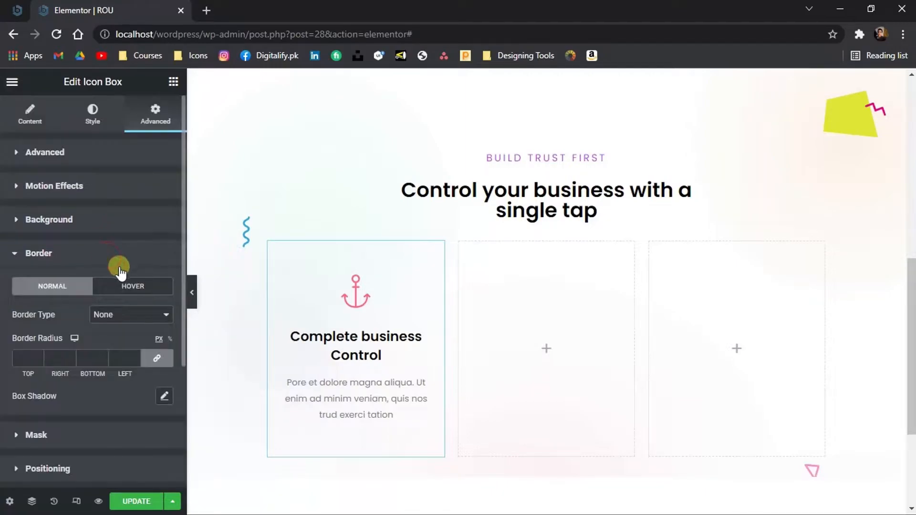
pyautogui.click(135, 316)
pyautogui.click(147, 339)
# Switch to Photoshop and copy the first card's stroke color fcd7df from its layer style
pyautogui.click(558, 505)
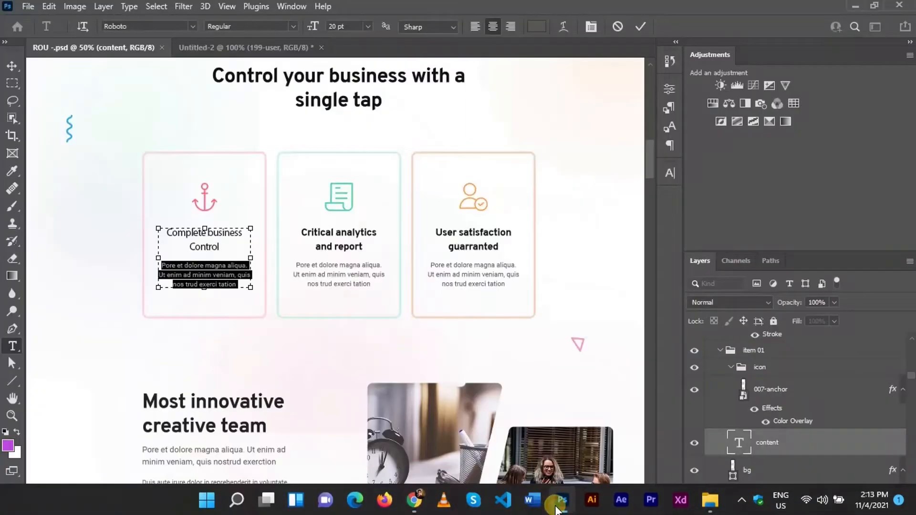
pyautogui.click(265, 154)
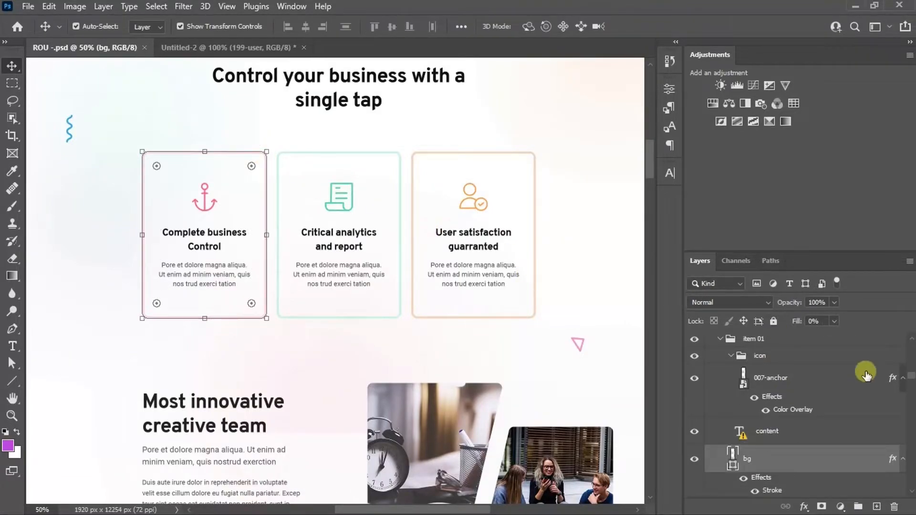
pyautogui.scroll(-5, 866, 375)
pyautogui.doubleClick(773, 404)
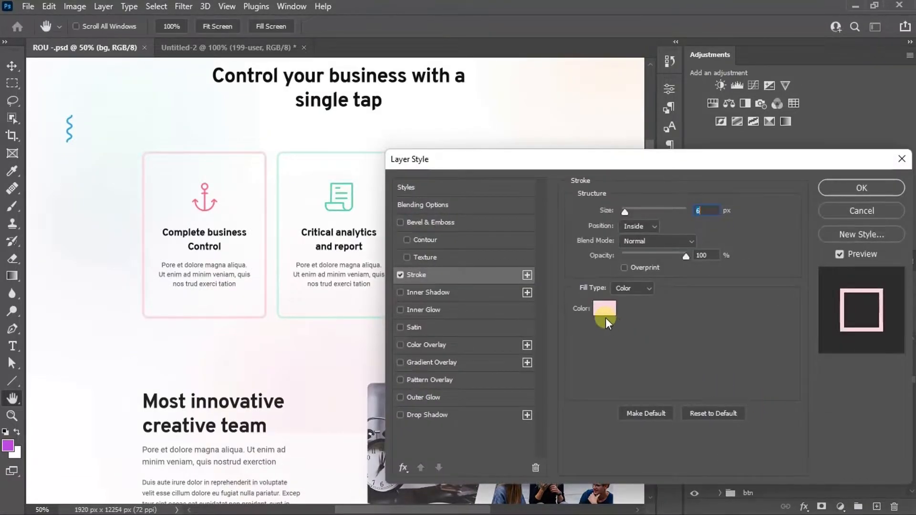
pyautogui.click(606, 314)
pyautogui.moveTo(452, 511)
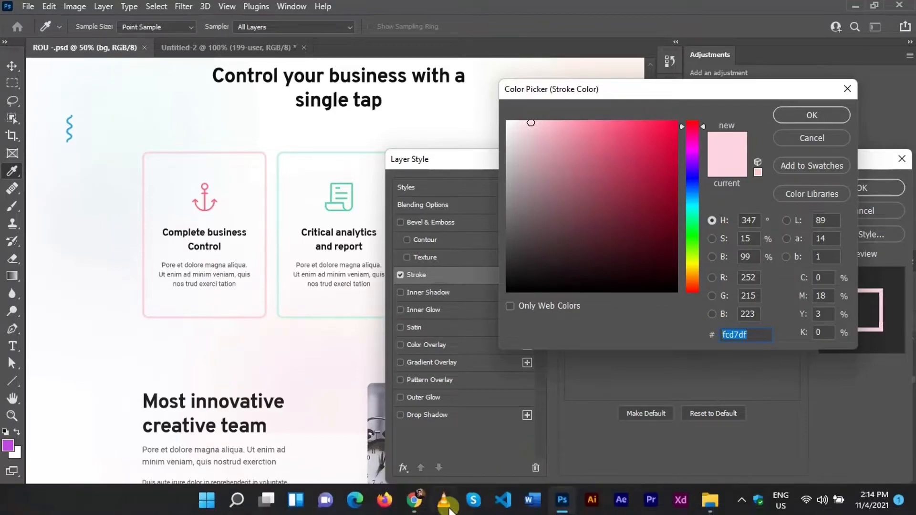
pyautogui.click(427, 501)
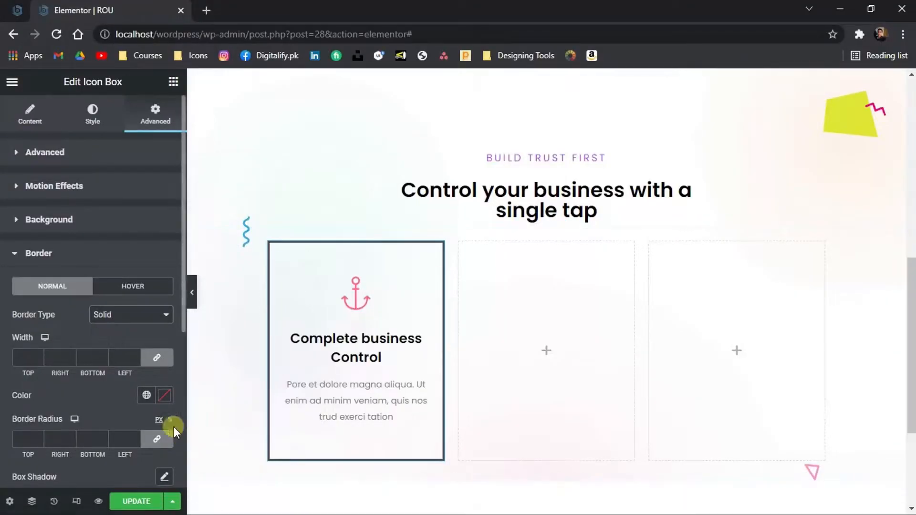
# Paste fcd7df as the icon box border color
pyautogui.click(163, 398)
pyautogui.hotkey('ctrl', 'v')
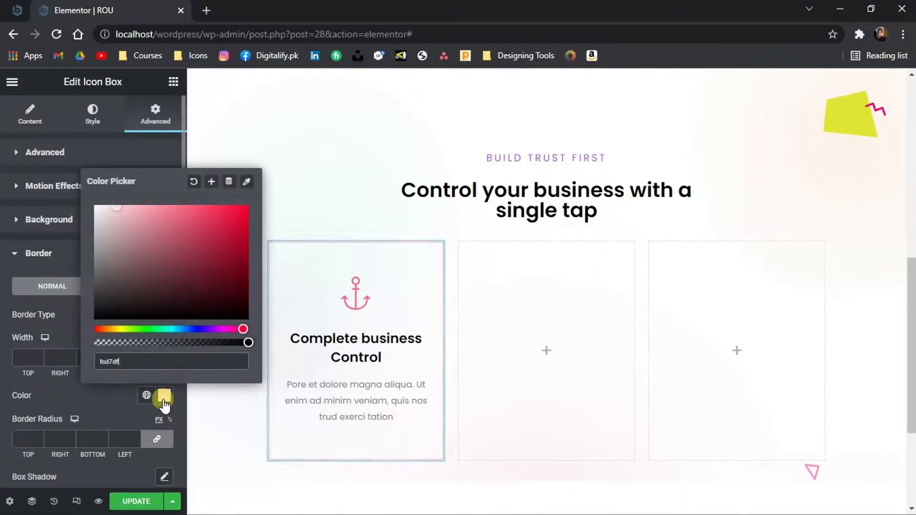
pyautogui.click(163, 405)
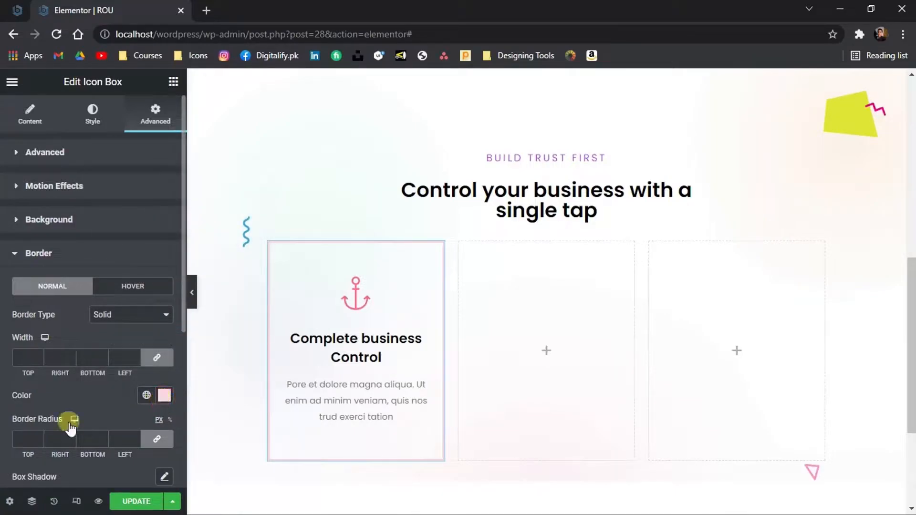
# Set the icon box border radius to 20 and border width to 5
pyautogui.write('20')
pyautogui.scroll(-1, 34, 382)
pyautogui.click(36, 317)
pyautogui.write('4')
pyautogui.click(36, 317)
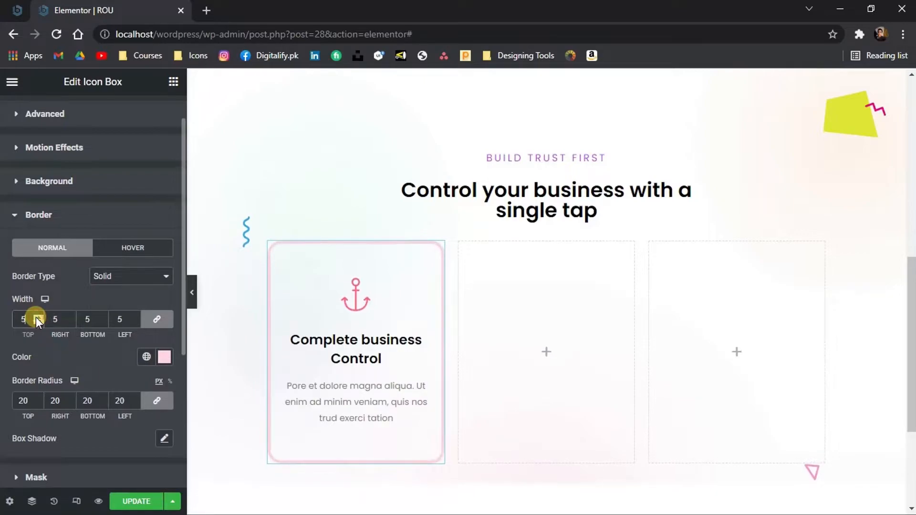
# Set the icon size to 58
pyautogui.scroll(1, 57, 144)
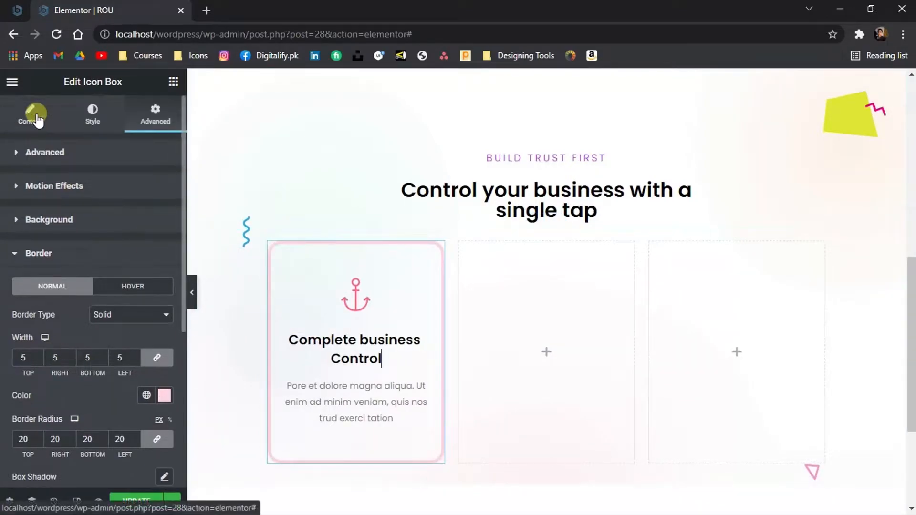
pyautogui.click(93, 115)
pyautogui.click(18, 299)
pyautogui.moveTo(22, 300); pyautogui.dragTo(36, 300)
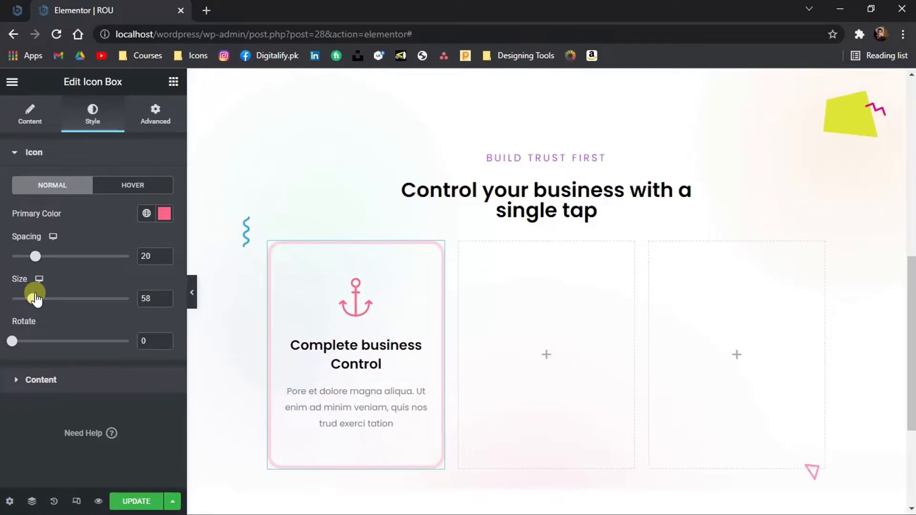
# Copy the first icon box column and paste it into the second and third columns
pyautogui.rightClick(297, 255)
pyautogui.click(399, 306)
pyautogui.rightClick(496, 289)
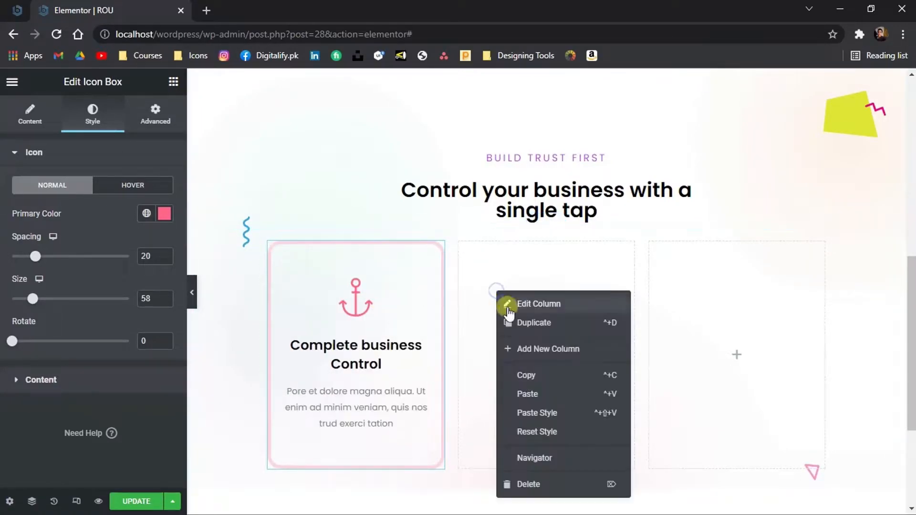
pyautogui.click(536, 393)
pyautogui.rightClick(694, 295)
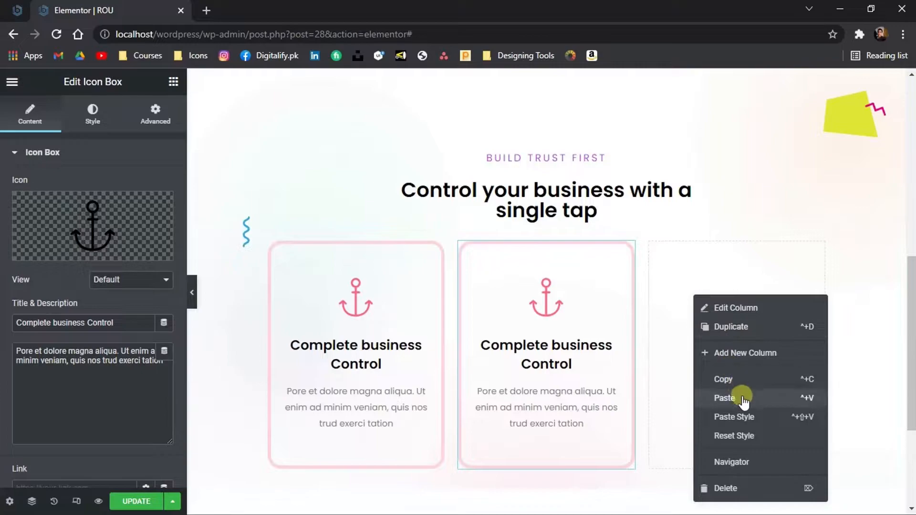
pyautogui.click(725, 398)
# Replace the second card's icon with report.svg and paste "Critical analytics and report" as its title
pyautogui.click(136, 252)
pyautogui.click(458, 303)
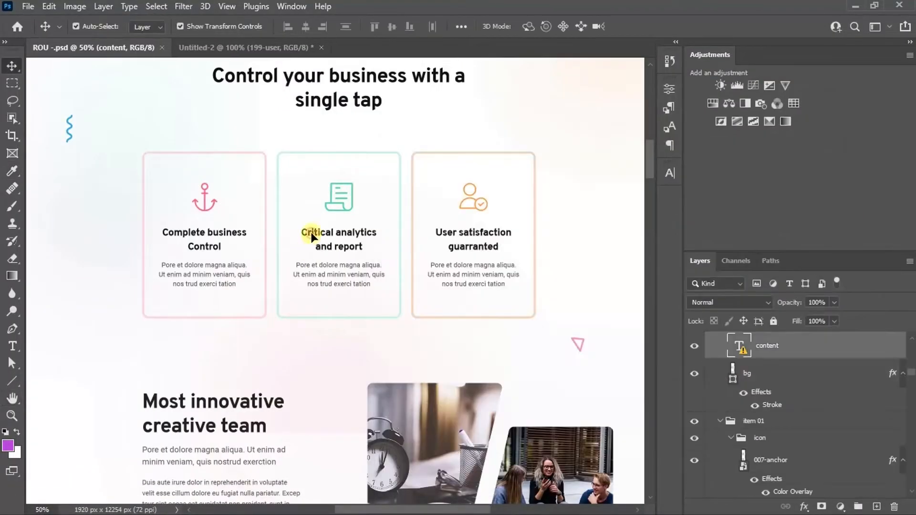
pyautogui.doubleClick(311, 234)
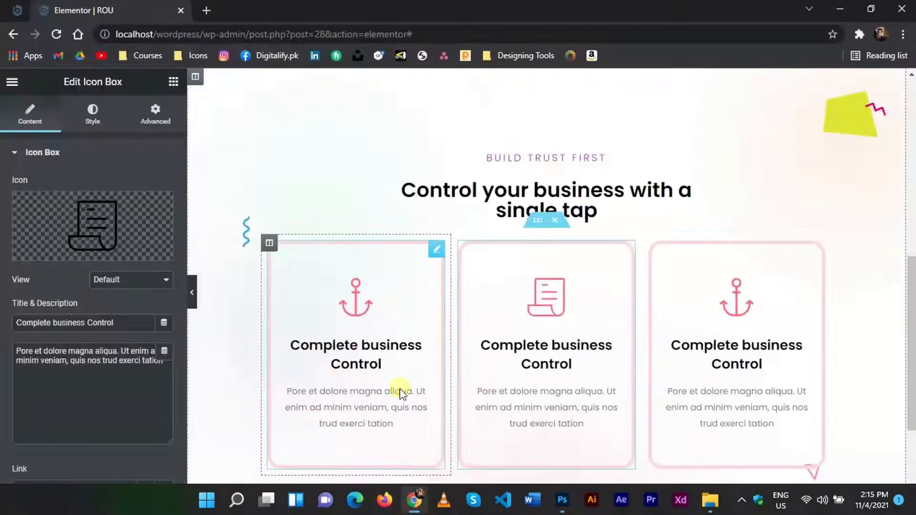
pyautogui.hotkey('ctrl', 'a')
pyautogui.write('Critical analytics and report')
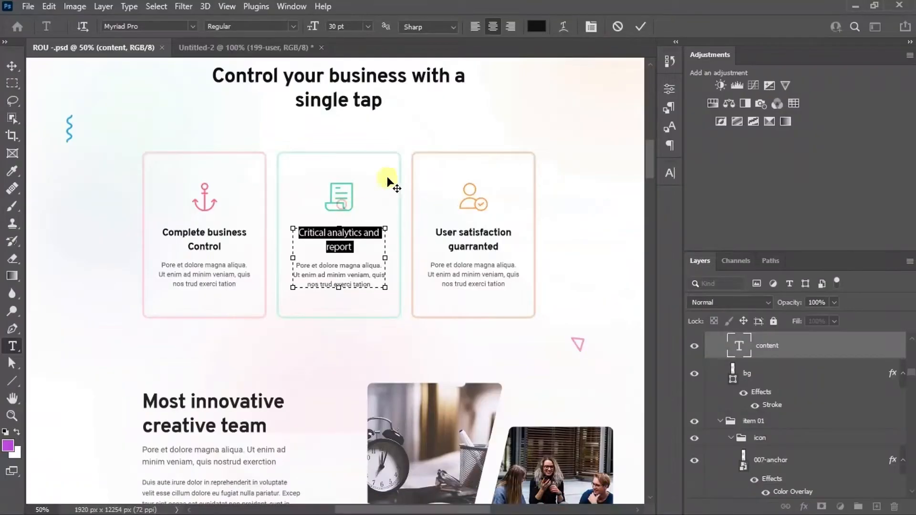
# Apply the second card's teal stroke color from the design as its border color
pyautogui.click(91, 114)
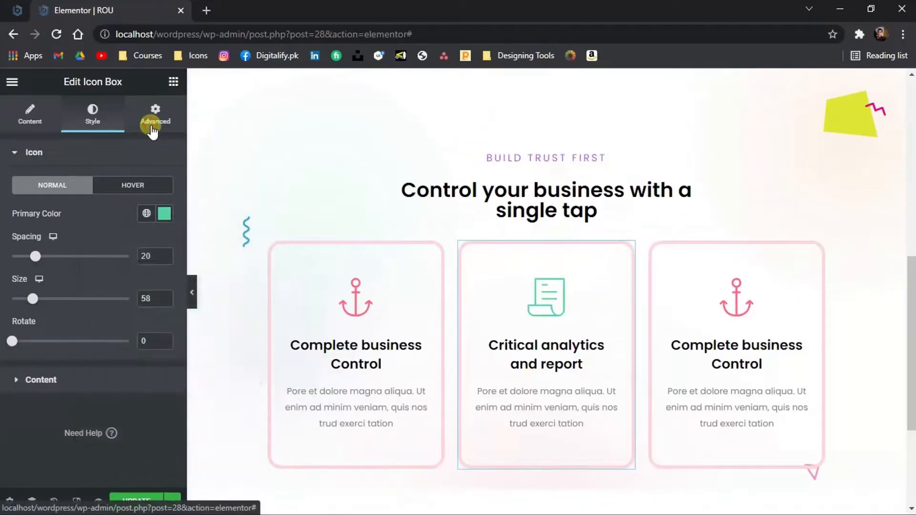
pyautogui.click(155, 119)
pyautogui.scroll(-1, 98, 307)
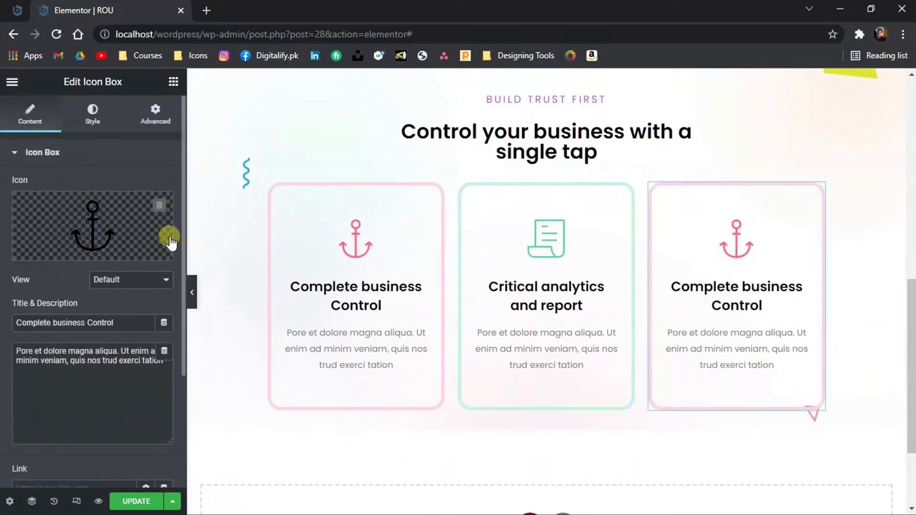
# Give the third card the user-satisfaction icon and the design's orange stroke color as its border color
pyautogui.click(170, 242)
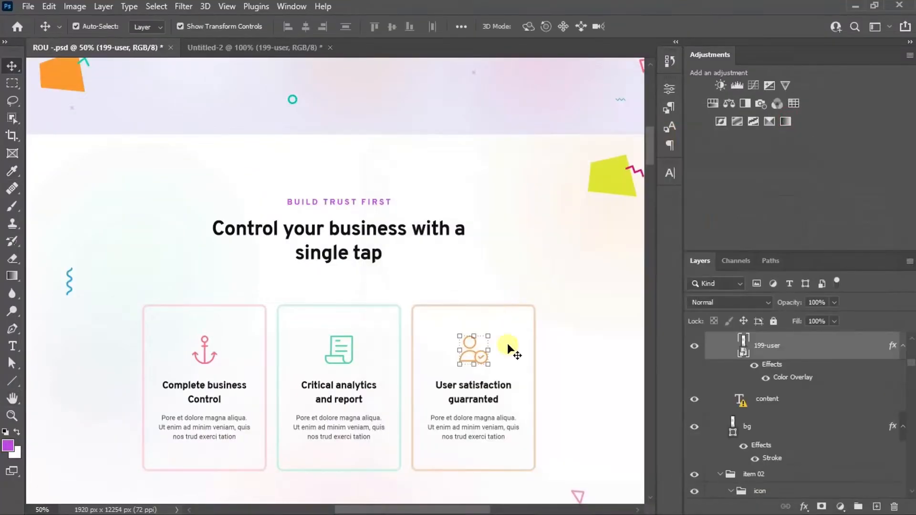
pyautogui.click(511, 348)
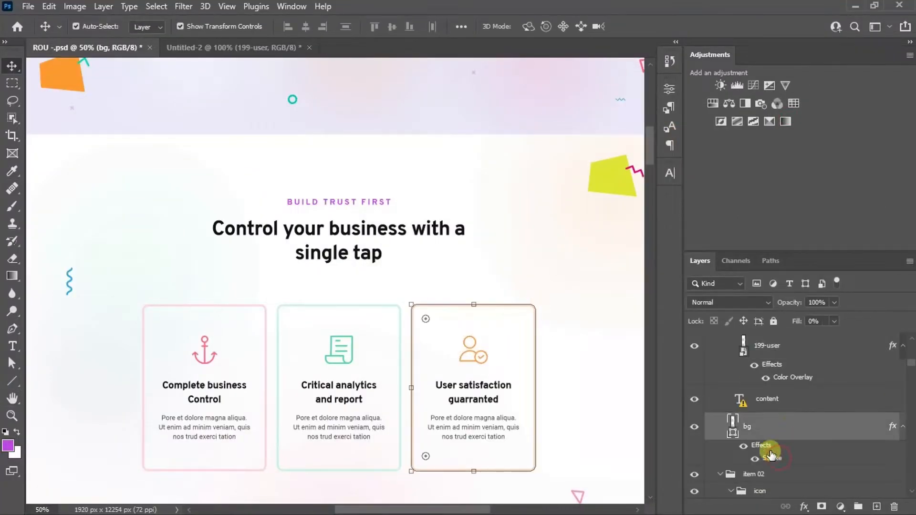
pyautogui.doubleClick(777, 459)
pyautogui.click(163, 396)
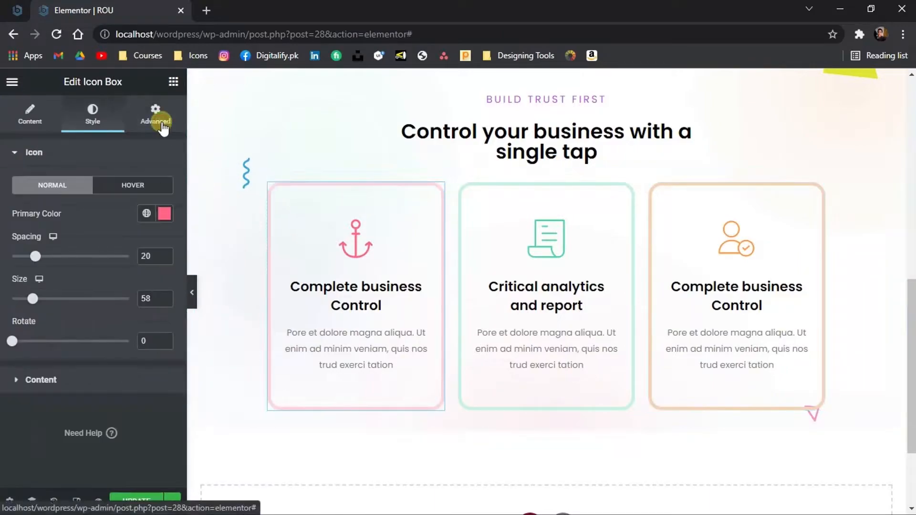
# Set the first icon box's padding to 70 top and bottom and 50 on the sides
pyautogui.click(156, 117)
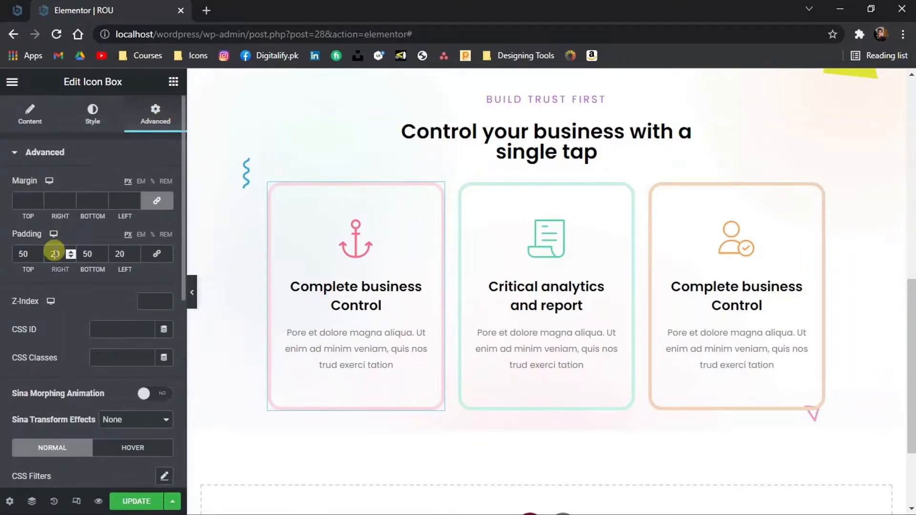
pyautogui.doubleClick(112, 254)
pyautogui.write('50')
pyautogui.doubleClick(87, 254)
pyautogui.write('70')
pyautogui.doubleClick(24, 254)
pyautogui.write('70')
# Adjust the first icon box's left and right padding to 30, previewing the card between changes
pyautogui.click(192, 294)
pyautogui.click(3, 290)
pyautogui.write('3')
pyautogui.moveTo(55, 254); pyautogui.dragTo(49, 254)
pyautogui.write('3')
pyautogui.click(192, 289)
pyautogui.click(3, 286)
pyautogui.moveTo(119, 254); pyautogui.dragTo(113, 254)
pyautogui.write('4')
pyautogui.moveTo(55, 254); pyautogui.dragTo(49, 254)
pyautogui.click(193, 292)
pyautogui.click(3, 285)
pyautogui.moveTo(119, 254); pyautogui.dragTo(113, 254)
pyautogui.write('5')
pyautogui.moveTo(56, 254); pyautogui.dragTo(49, 254)
pyautogui.write('5')
pyautogui.click(193, 292)
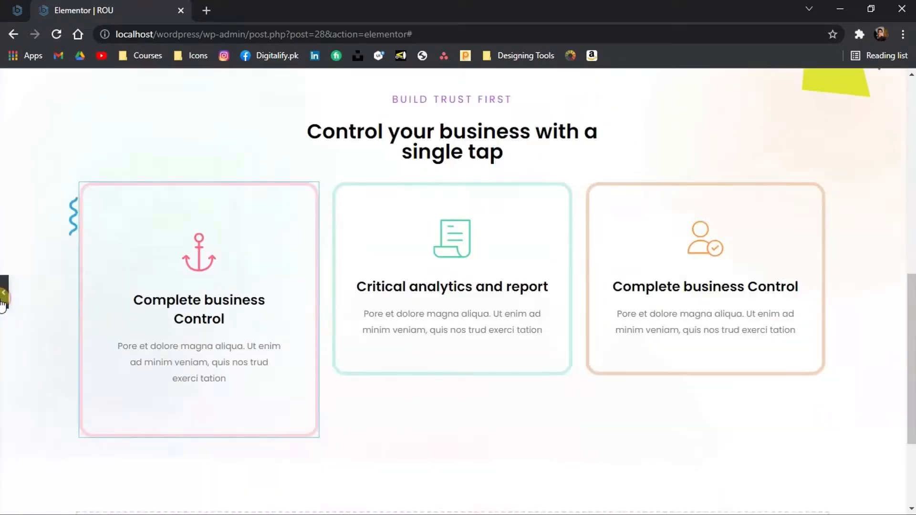
pyautogui.click(3, 293)
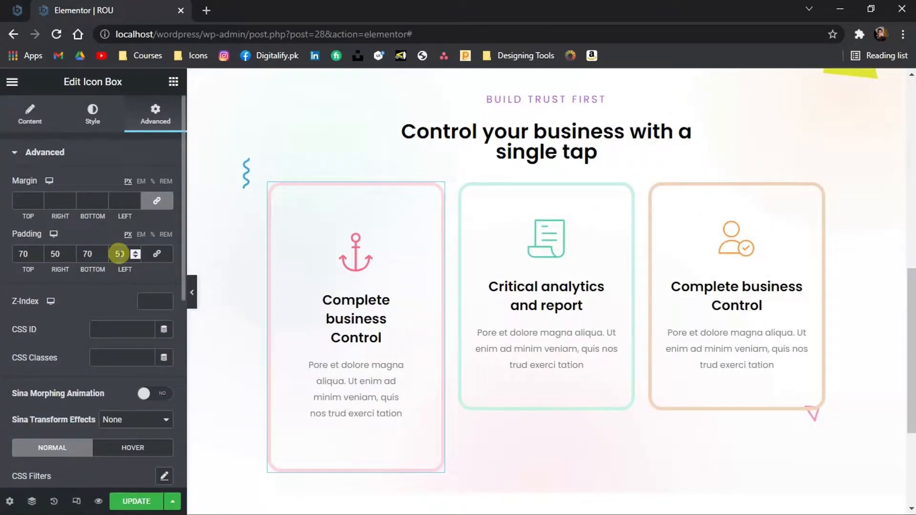
pyautogui.write('3')
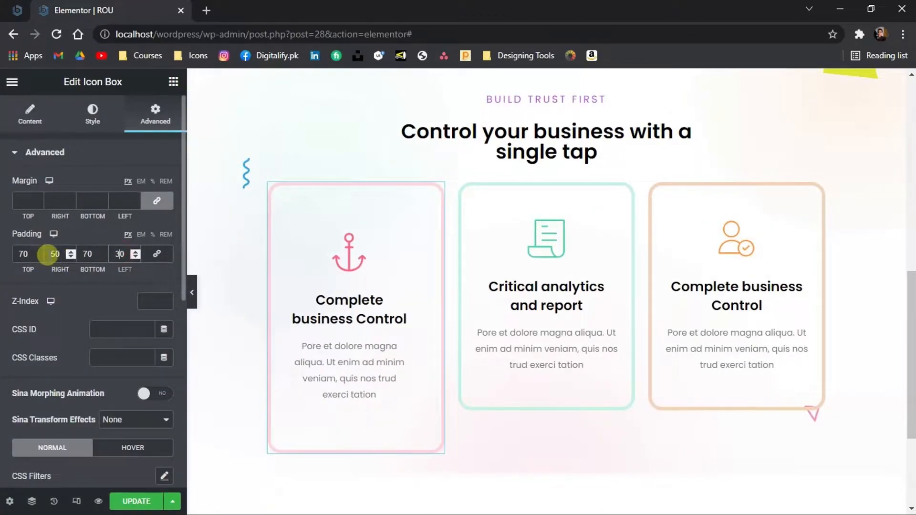
# Set the first column's left and right padding to 50 and preview the layout
pyautogui.click(270, 187)
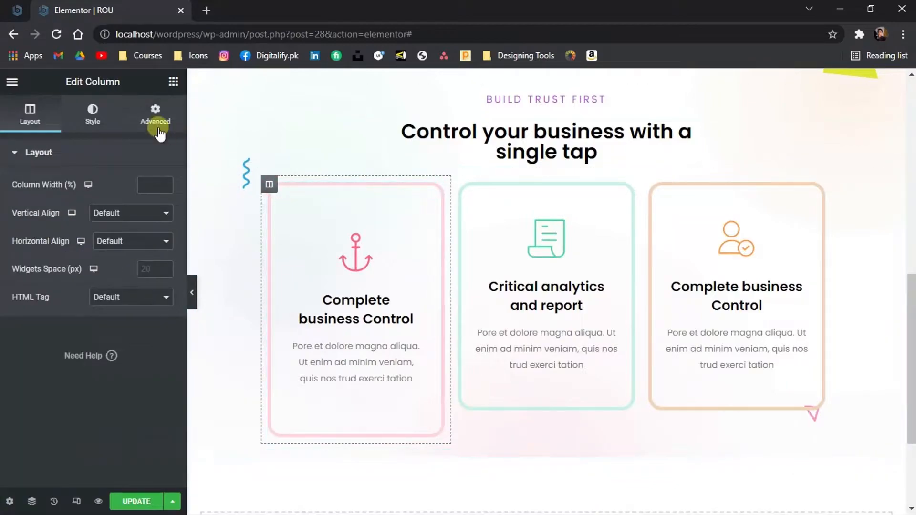
pyautogui.click(155, 115)
pyautogui.click(116, 253)
pyautogui.write('50')
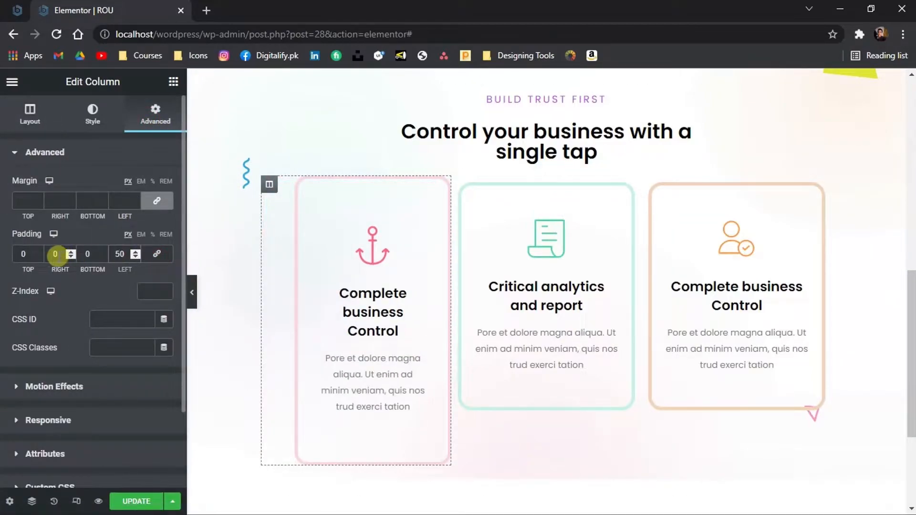
pyautogui.write('50')
pyautogui.click(192, 293)
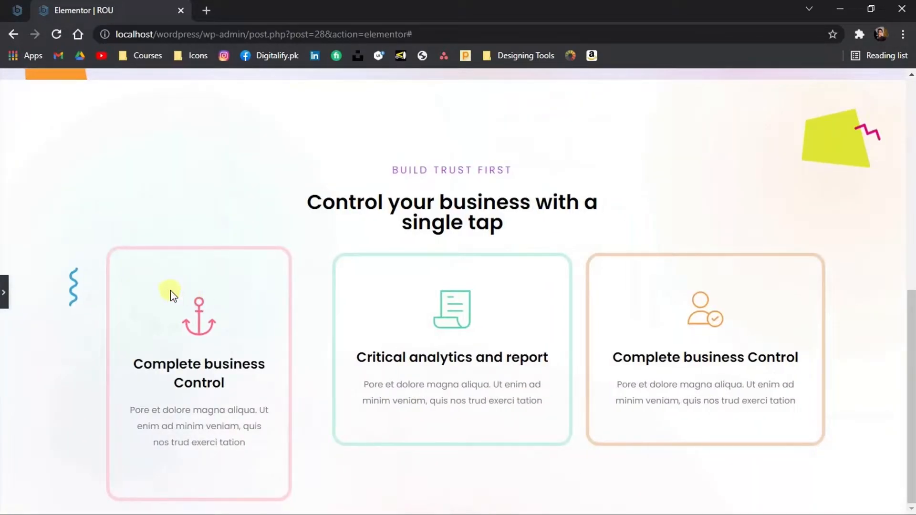
pyautogui.click(4, 292)
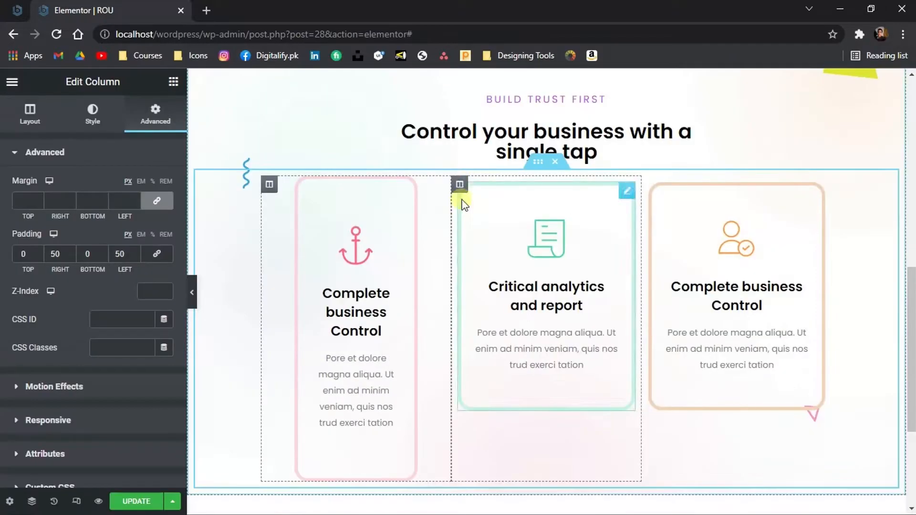
# Inspect the second column's advanced spacing settings and preview the card layout
pyautogui.click(459, 186)
pyautogui.click(155, 117)
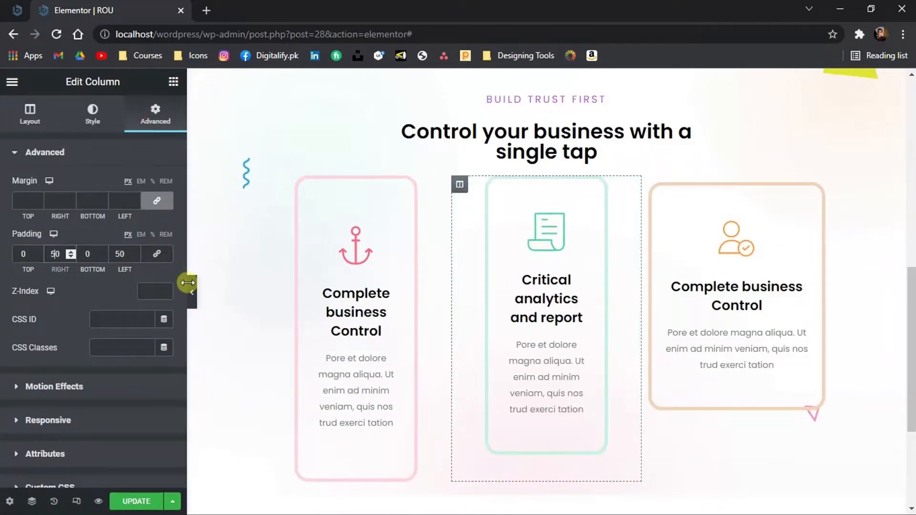
pyautogui.click(192, 292)
pyautogui.click(3, 291)
pyautogui.click(411, 187)
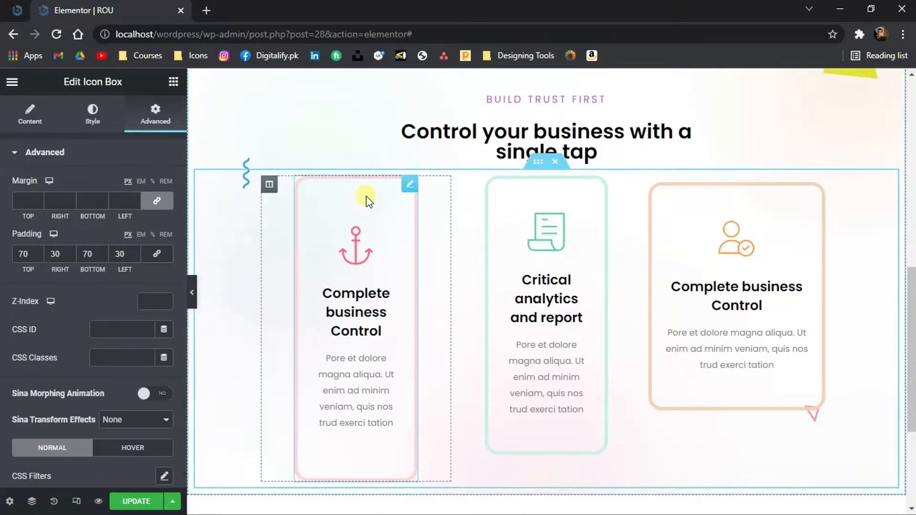
# Adjust the second card column's padding and preview the card layout
pyautogui.click(602, 188)
pyautogui.moveTo(29, 255); pyautogui.dragTo(1, 257)
pyautogui.write('70')
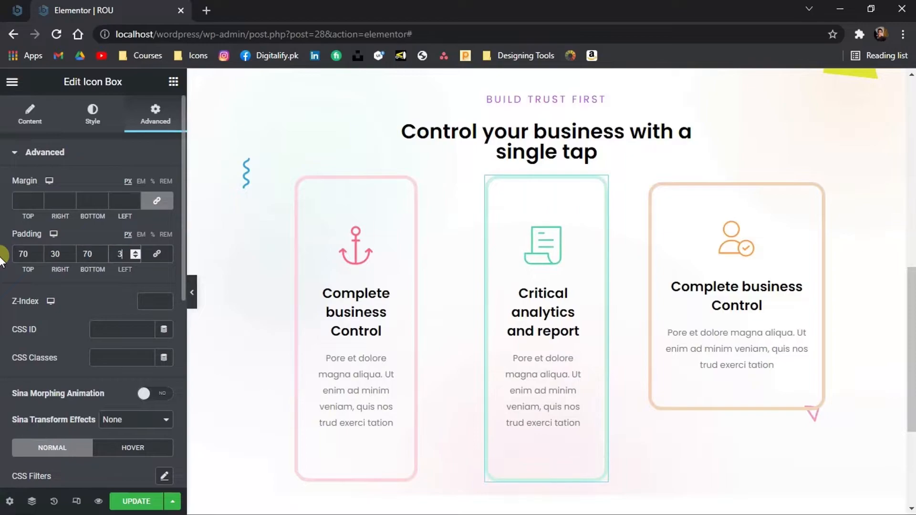
pyautogui.click(191, 292)
pyautogui.click(3, 292)
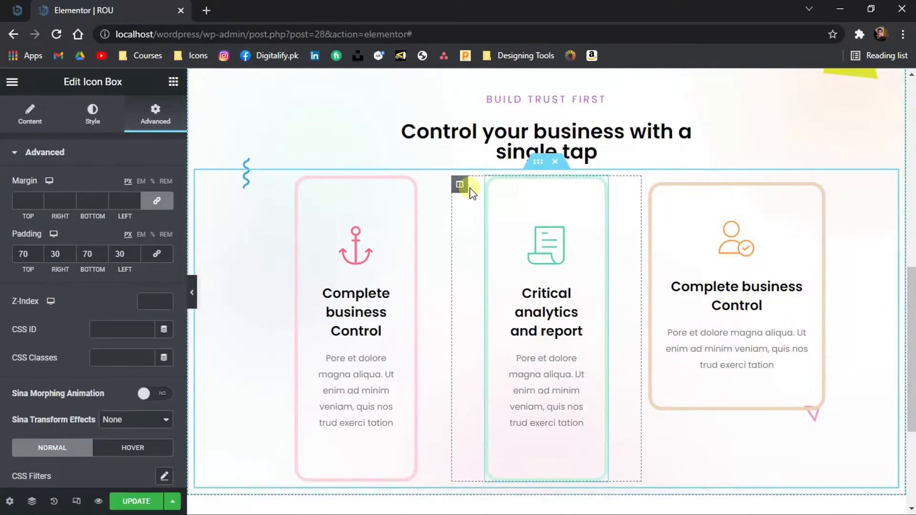
# Set the third icon box's padding to 70 top and bottom and 30 on the sides
pyautogui.click(649, 184)
pyautogui.click(156, 115)
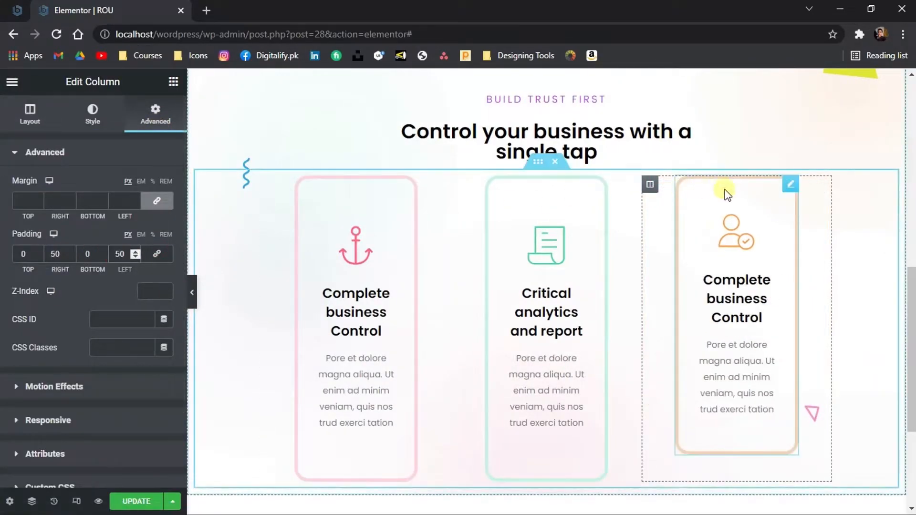
pyautogui.click(726, 192)
pyautogui.moveTo(29, 255); pyautogui.dragTo(1, 253)
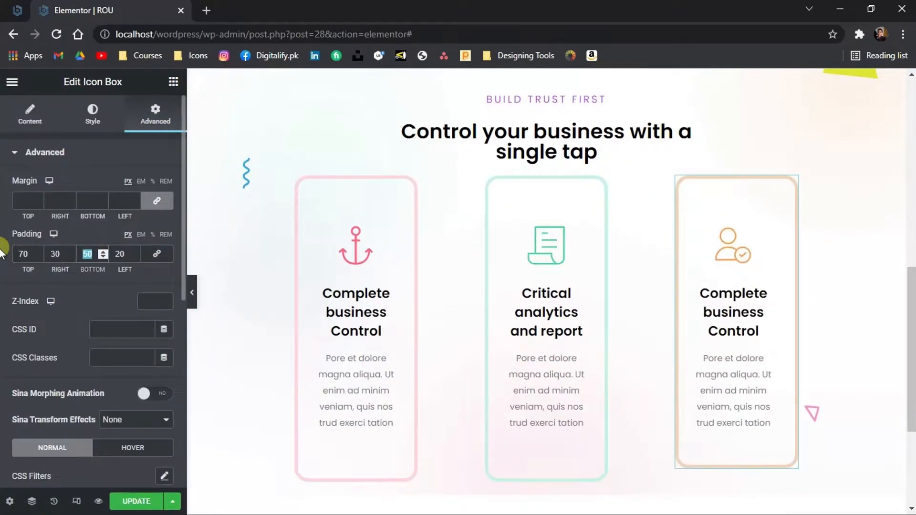
pyautogui.scroll(-1, 317, 219)
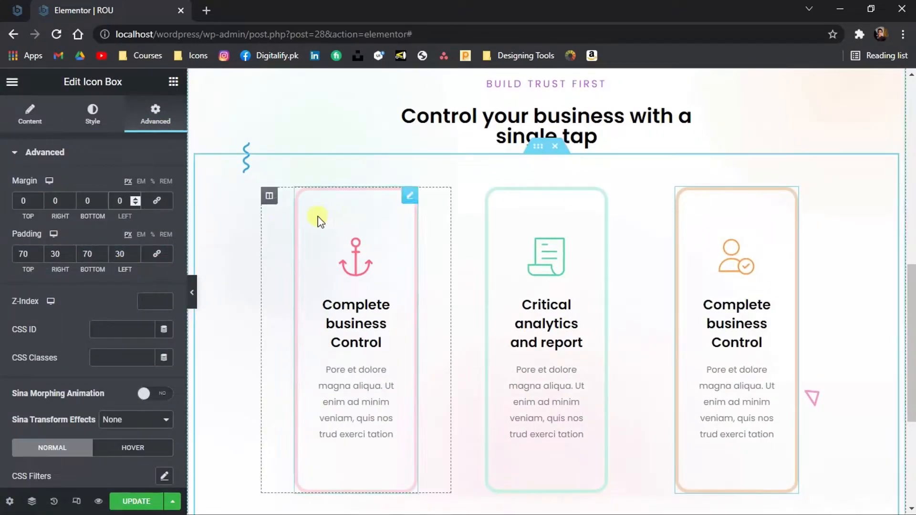
# Give the first icon box a right margin of -100 and set the first column's left and right padding to 100
pyautogui.moveTo(408, 197); pyautogui.dragTo(409, 204)
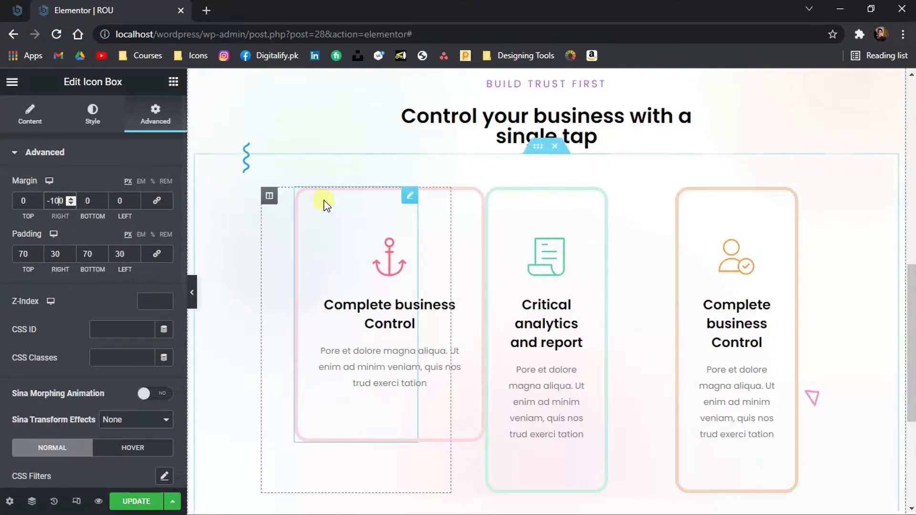
pyautogui.click(269, 196)
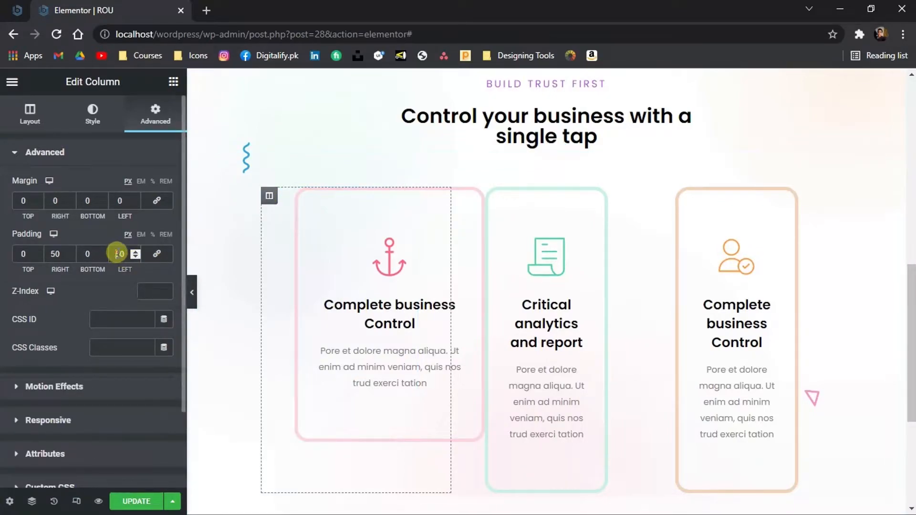
pyautogui.write('100')
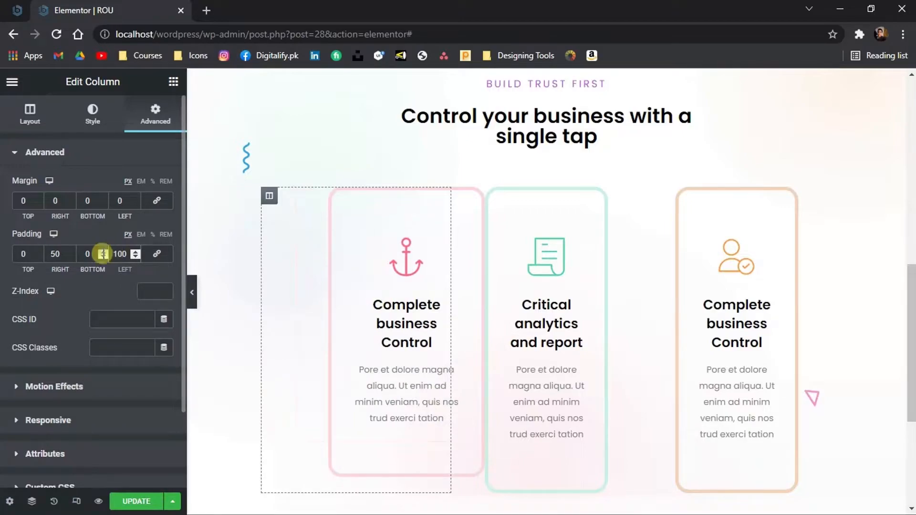
pyautogui.write('100')
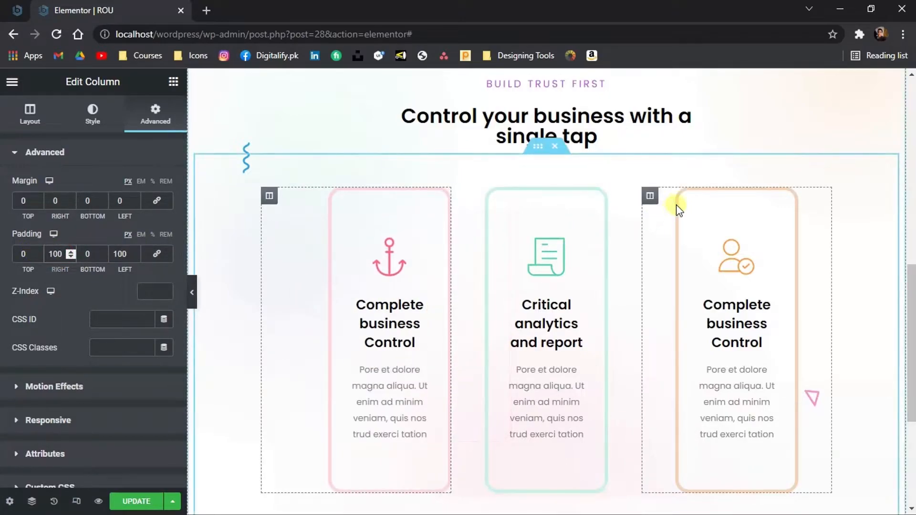
# Set the third icon box's left margin to -100 and its column's left and right padding to 100
pyautogui.click(718, 203)
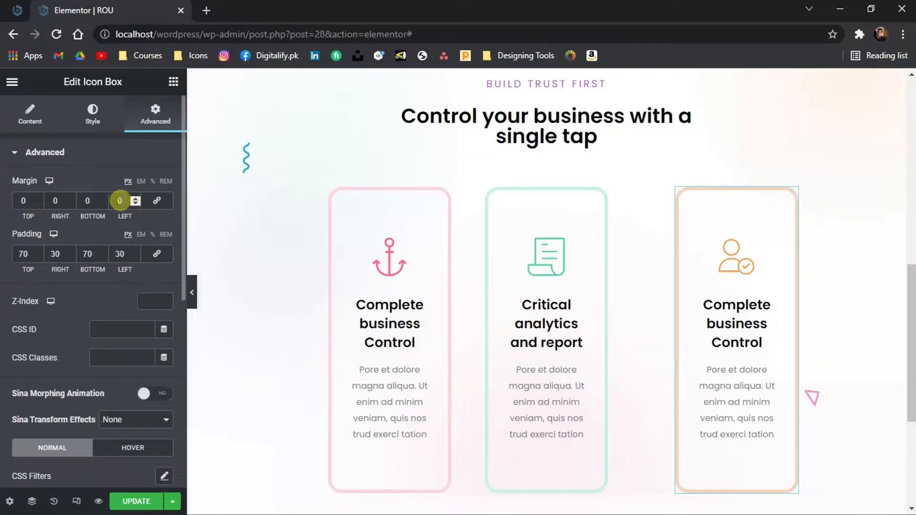
pyautogui.click(119, 201)
pyautogui.write('-100')
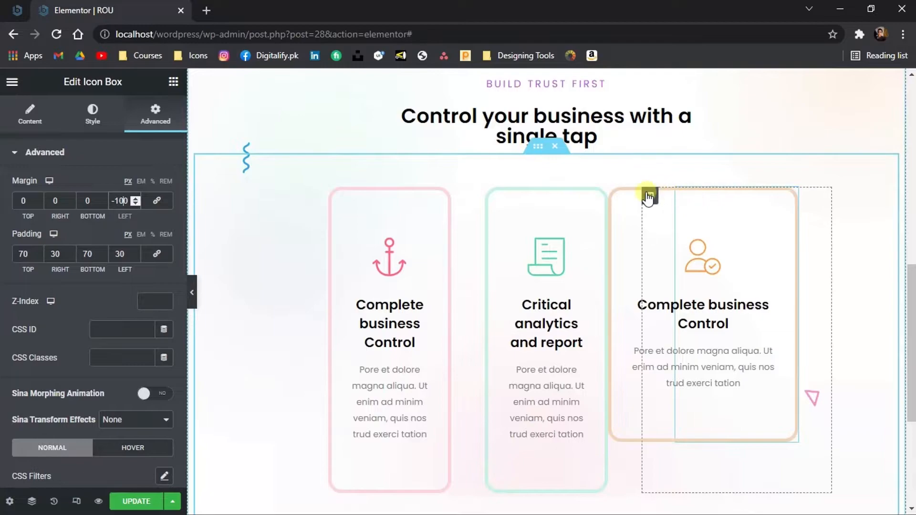
pyautogui.click(650, 196)
pyautogui.write('100')
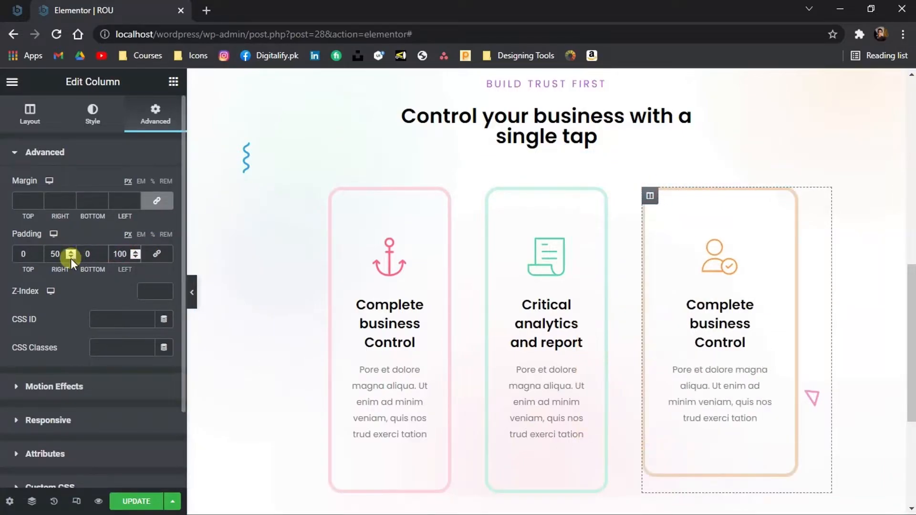
pyautogui.write('100')
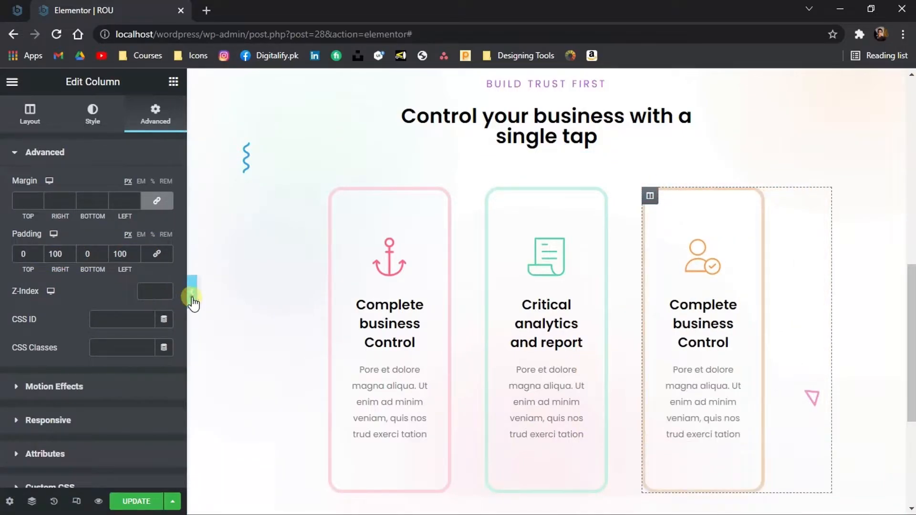
# Preview the card section and compare it with the Photoshop design
pyautogui.click(192, 292)
pyautogui.moveTo(912, 308)
pyautogui.mouseDown()
pyautogui.moveTo(912, 257)
pyautogui.moveTo(911, 311)
pyautogui.mouseUp()
pyautogui.click(3, 292)
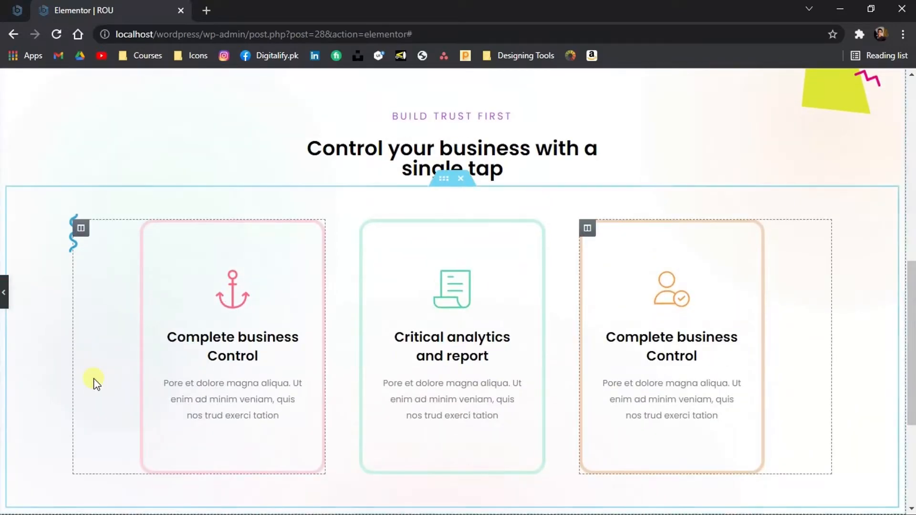
pyautogui.moveTo(914, 382); pyautogui.dragTo(913, 480)
pyautogui.click(565, 499)
pyautogui.moveTo(650, 158); pyautogui.dragTo(643, 179)
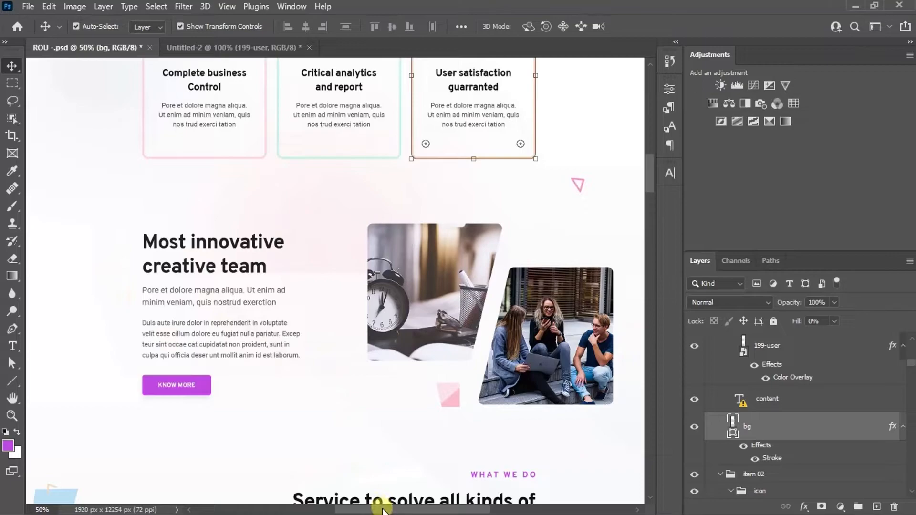
pyautogui.click(416, 499)
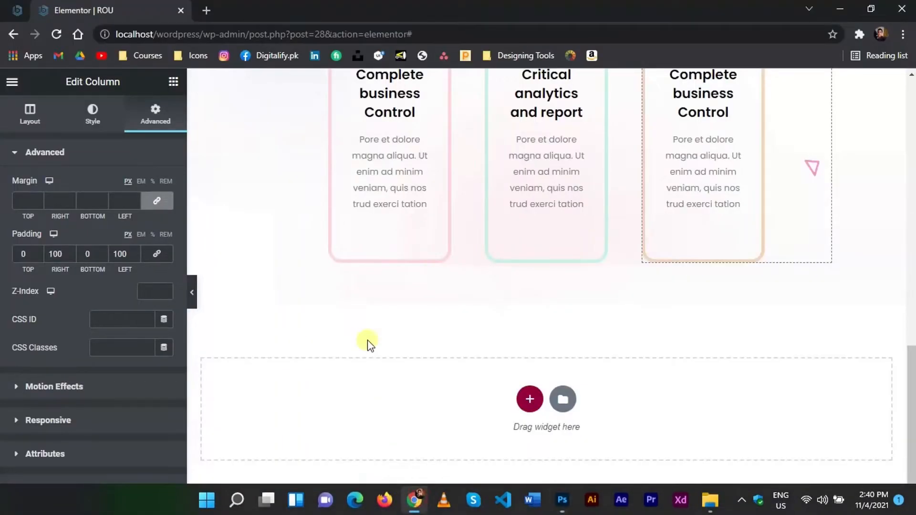
# Add an inner section below the cards and duplicate its first column to make three columns
pyautogui.click(173, 81)
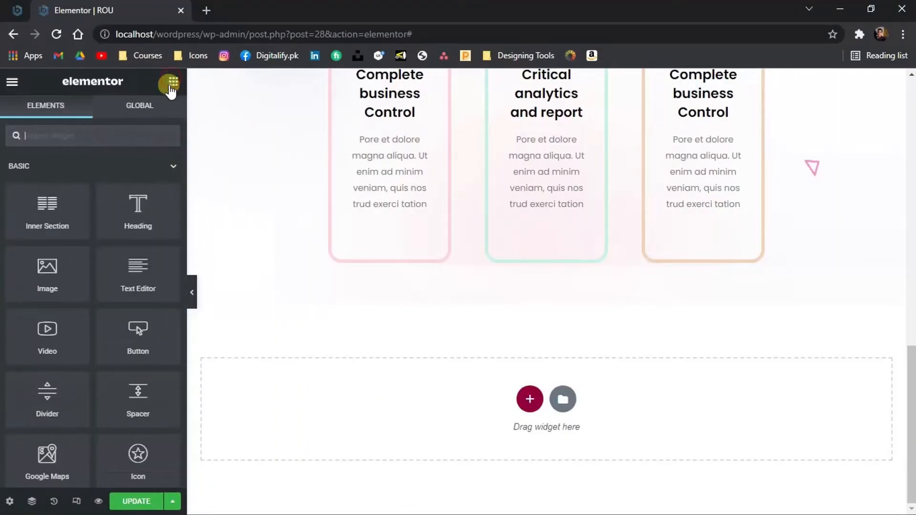
pyautogui.moveTo(81, 221); pyautogui.dragTo(316, 288)
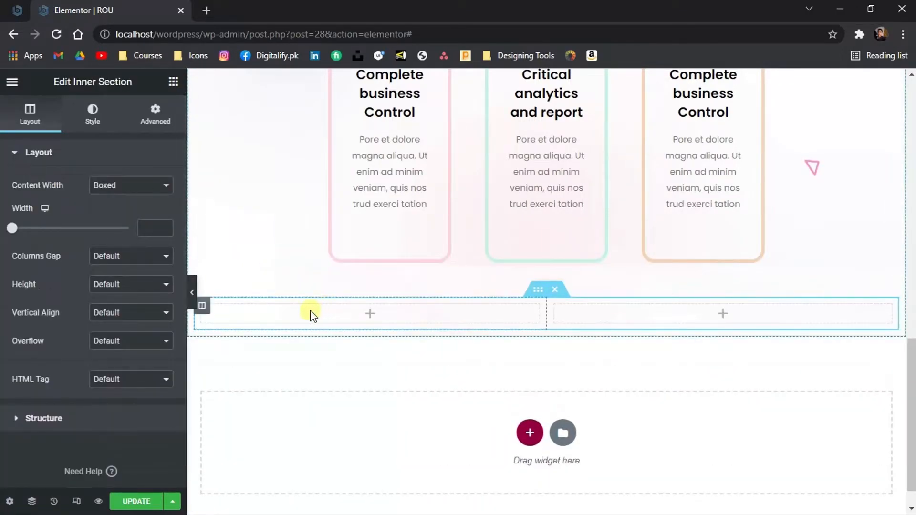
pyautogui.rightClick(203, 306)
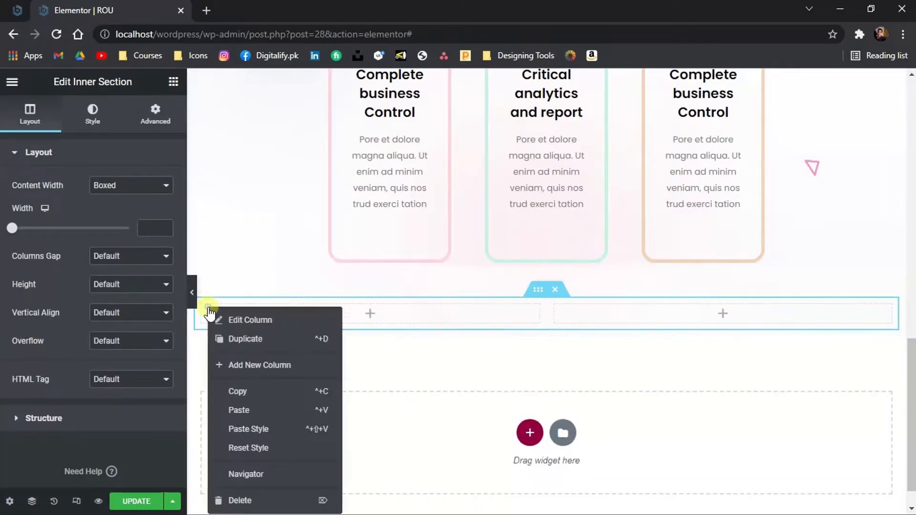
pyautogui.click(226, 341)
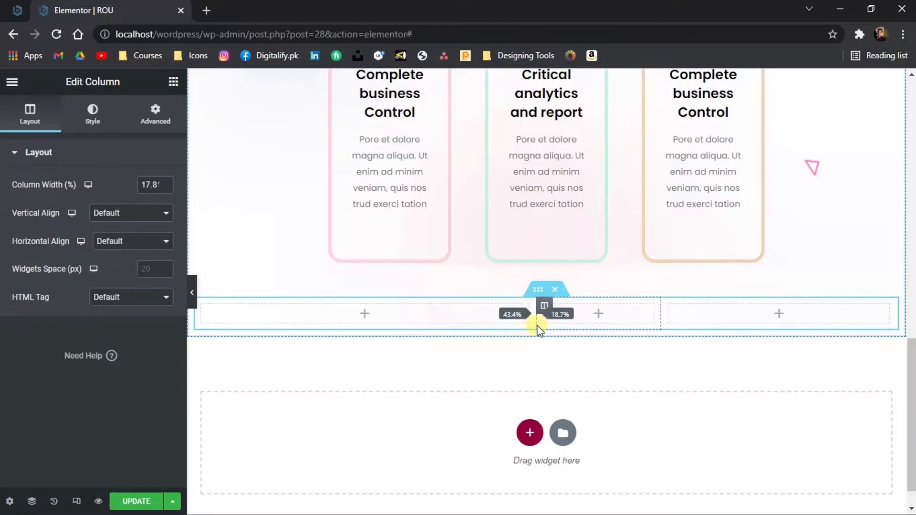
# Resize the inner section's columns, setting the third column's width to 25%
pyautogui.click(148, 187)
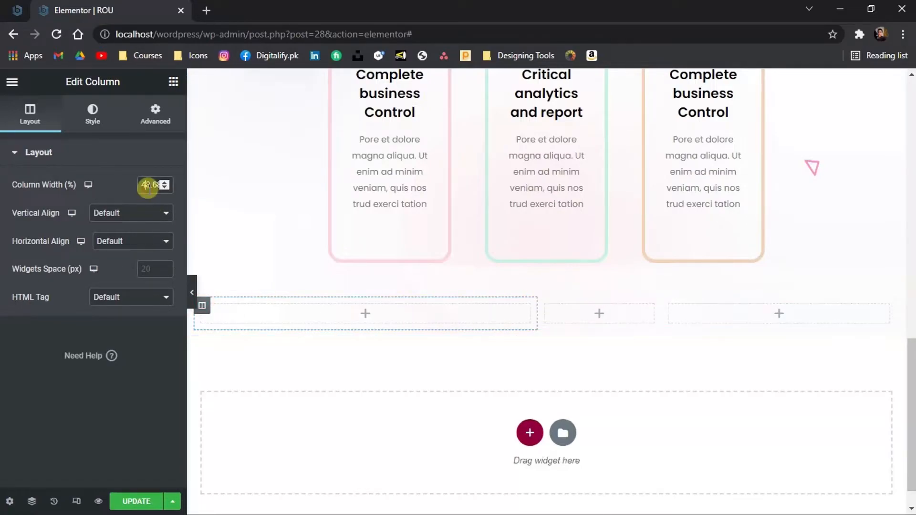
pyautogui.click(669, 310)
pyautogui.doubleClick(153, 186)
pyautogui.write('25')
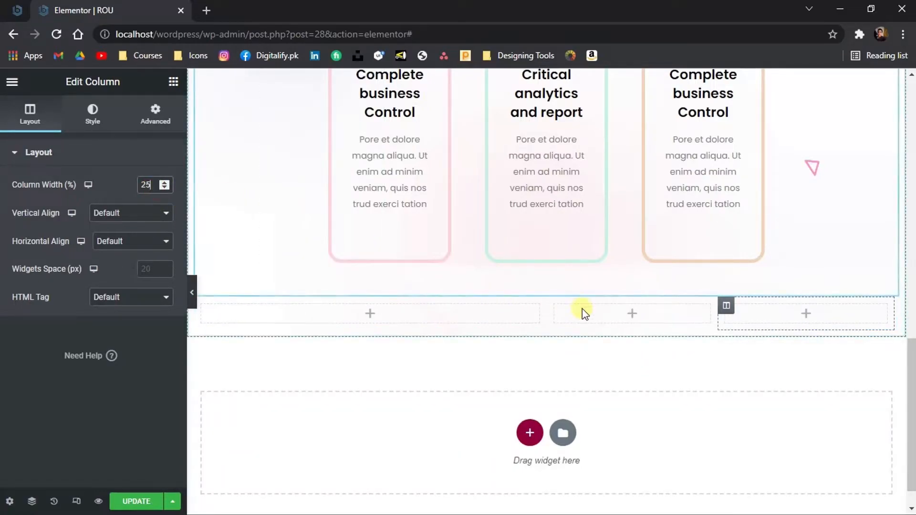
pyautogui.click(559, 309)
pyautogui.moveTo(556, 307); pyautogui.dragTo(486, 311)
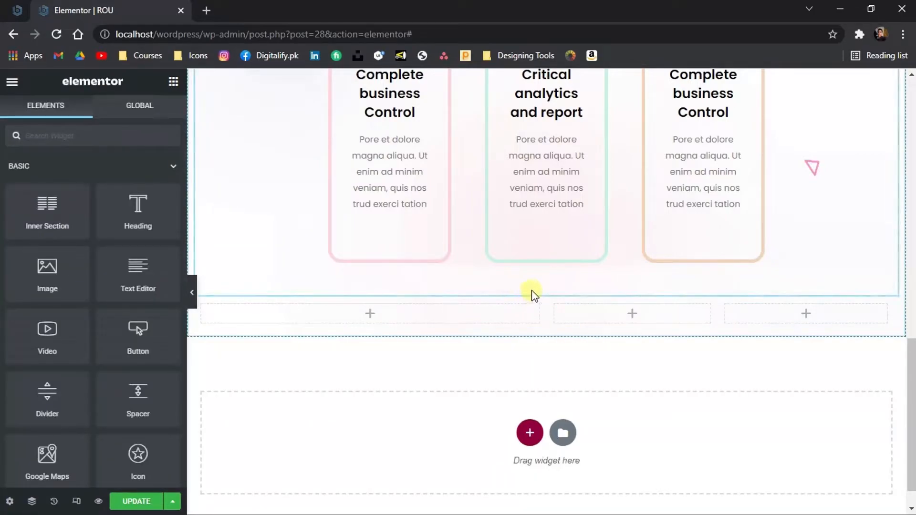
# Set the inner section's padding to 100 on all sides
pyautogui.click(538, 289)
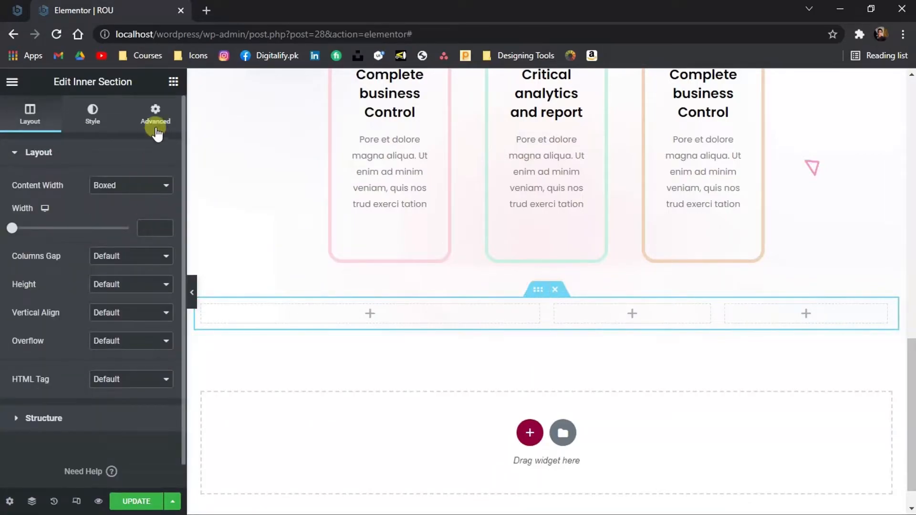
pyautogui.click(139, 128)
pyautogui.write('100')
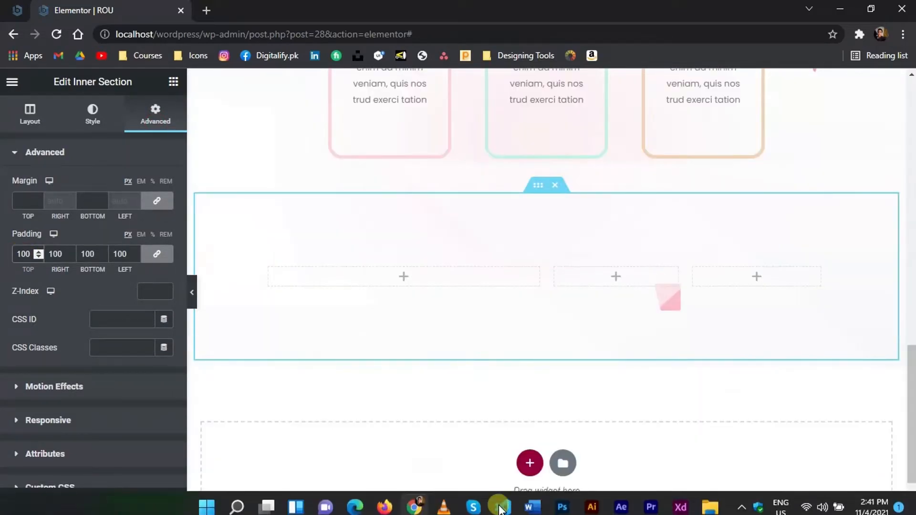
# Add a heading reading "Most innovative creative team" to the first column, copying the text from the Photoshop design
pyautogui.click(562, 500)
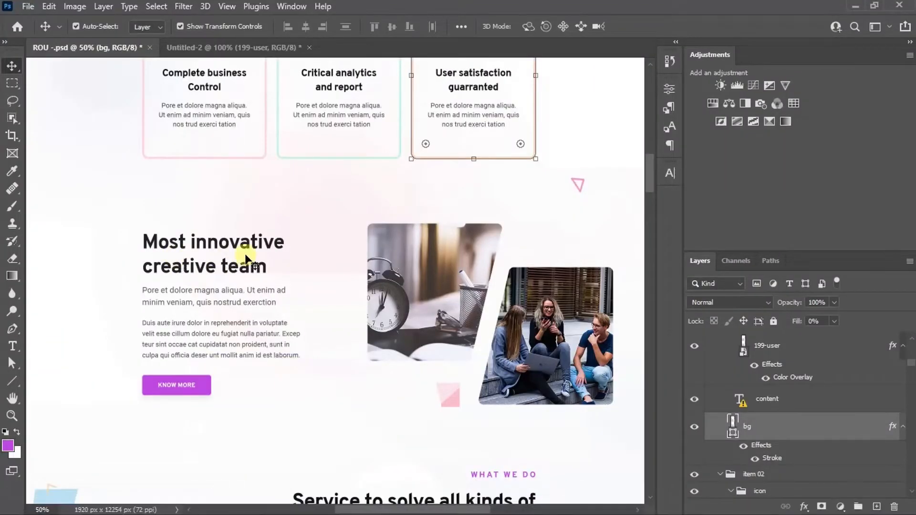
pyautogui.click(399, 501)
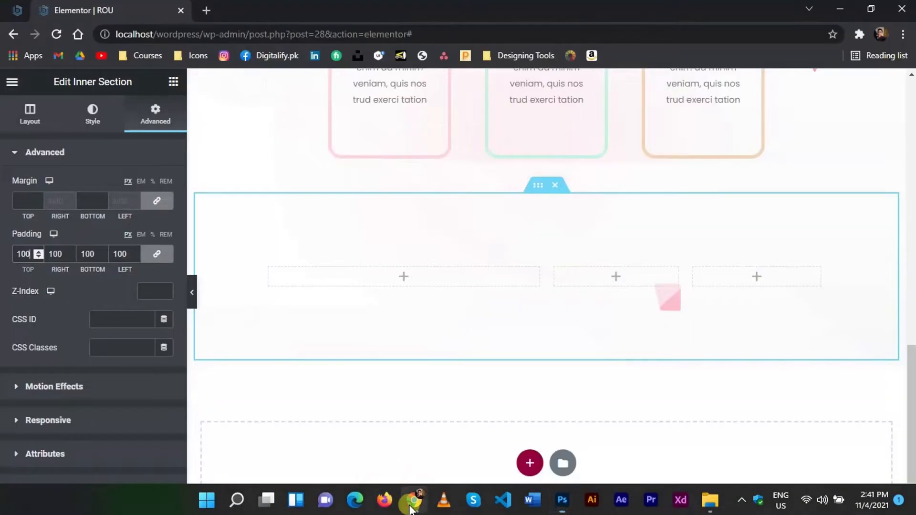
pyautogui.click(173, 81)
pyautogui.moveTo(148, 206); pyautogui.dragTo(322, 277)
pyautogui.click(562, 507)
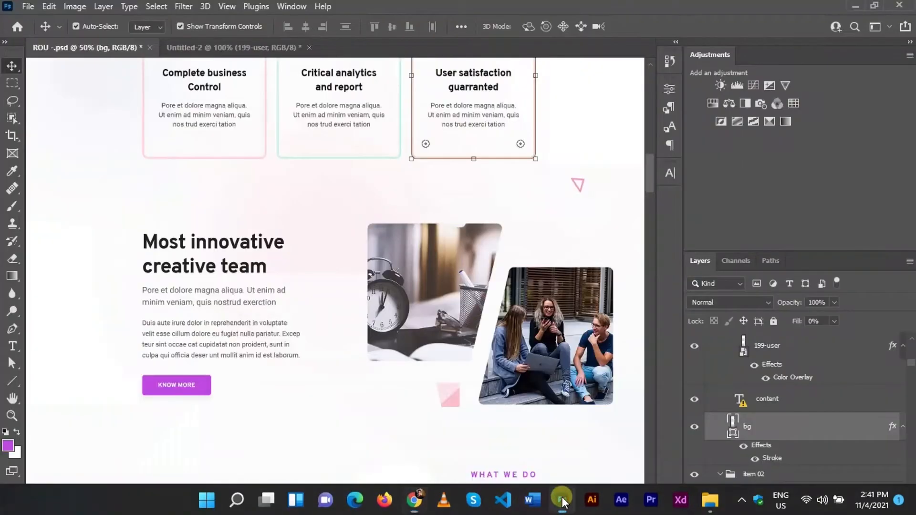
pyautogui.press('Return')
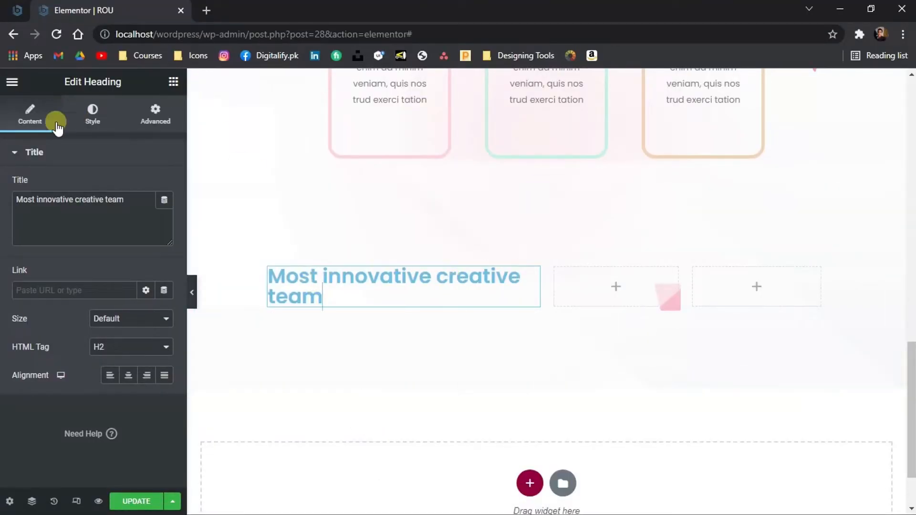
# Set the heading's text color to black
pyautogui.click(93, 115)
pyautogui.click(164, 185)
pyautogui.moveTo(198, 233); pyautogui.dragTo(55, 385)
pyautogui.click(55, 385)
pyautogui.click(155, 115)
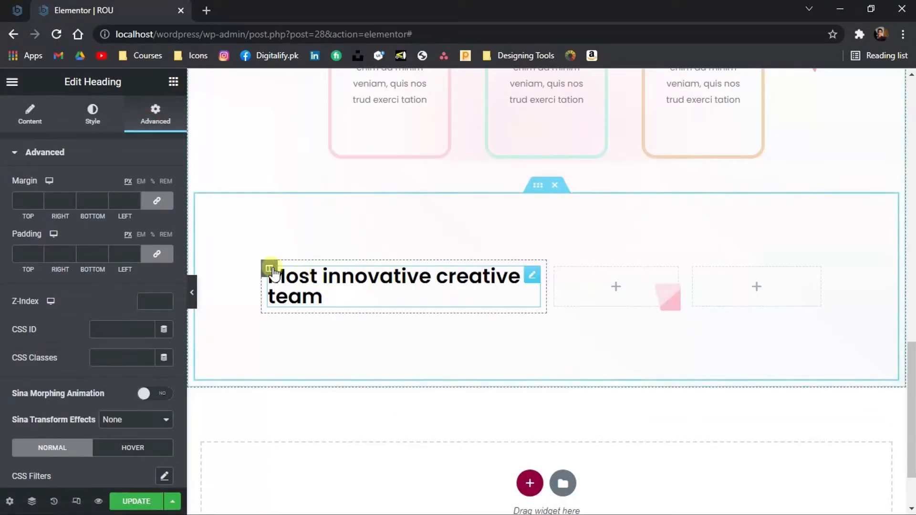
# Set the first column's right padding to 50
pyautogui.click(269, 268)
pyautogui.click(156, 114)
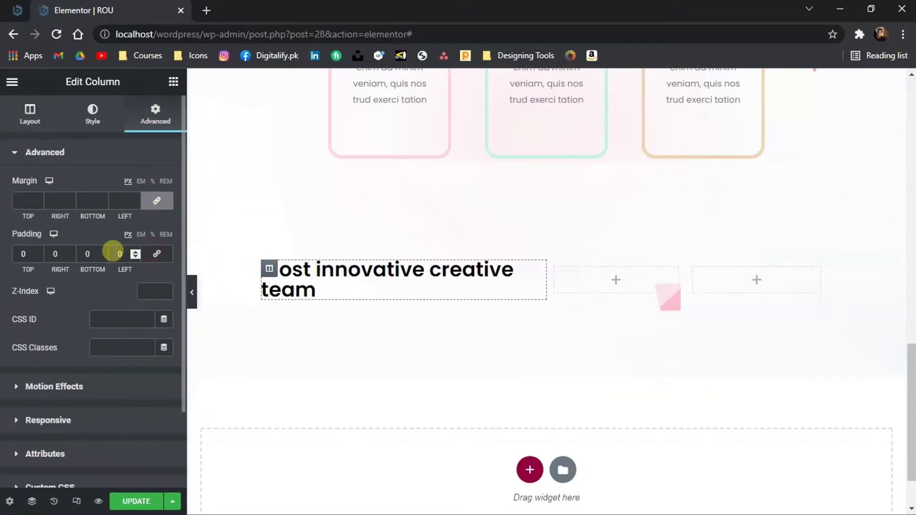
pyautogui.click(50, 254)
pyautogui.write('5')
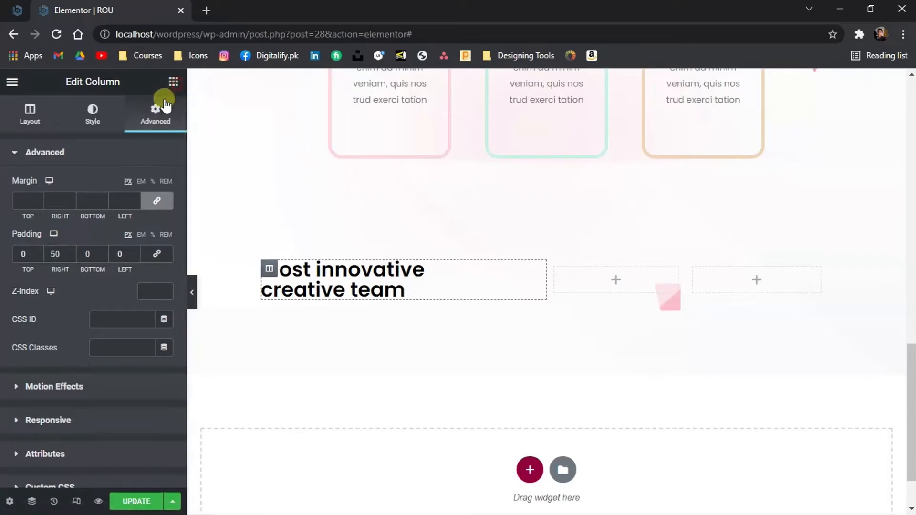
# Add a text editor below the heading and paste in the paragraph copied from the Photoshop design
pyautogui.click(173, 82)
pyautogui.moveTo(263, 288); pyautogui.dragTo(285, 297)
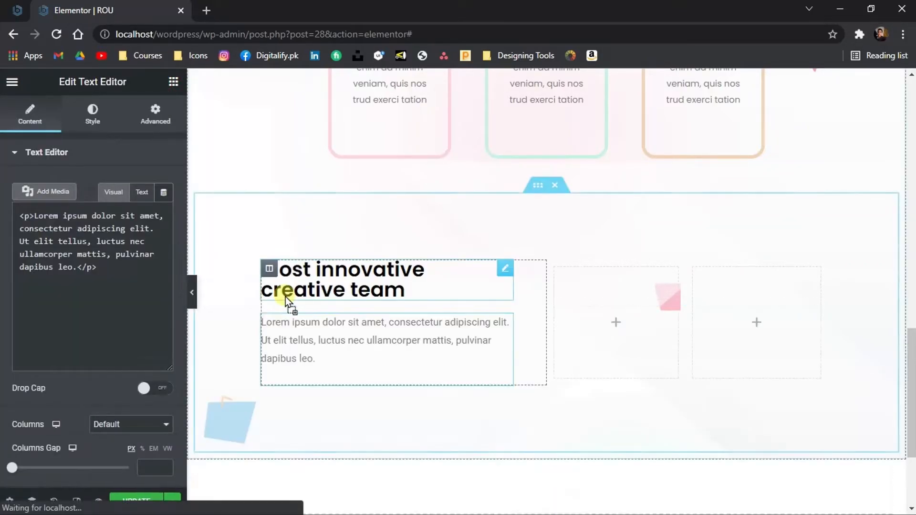
pyautogui.click(563, 505)
pyautogui.click(281, 302)
pyautogui.moveTo(282, 301); pyautogui.dragTo(143, 290)
pyautogui.hotkey('ctrl', 'c')
pyautogui.click(417, 504)
pyautogui.click(133, 367)
pyautogui.hotkey('ctrl', 'a')
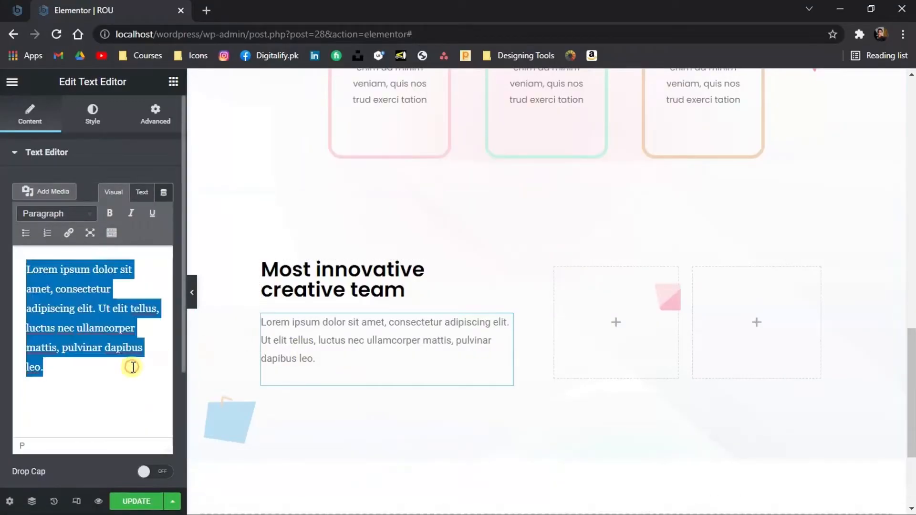
pyautogui.hotkey('ctrl', 'v')
# Set the heading's font size to 39 and adjust its line height
pyautogui.click(501, 267)
pyautogui.click(92, 115)
pyautogui.click(164, 213)
pyautogui.moveTo(21, 320); pyautogui.dragTo(40, 326)
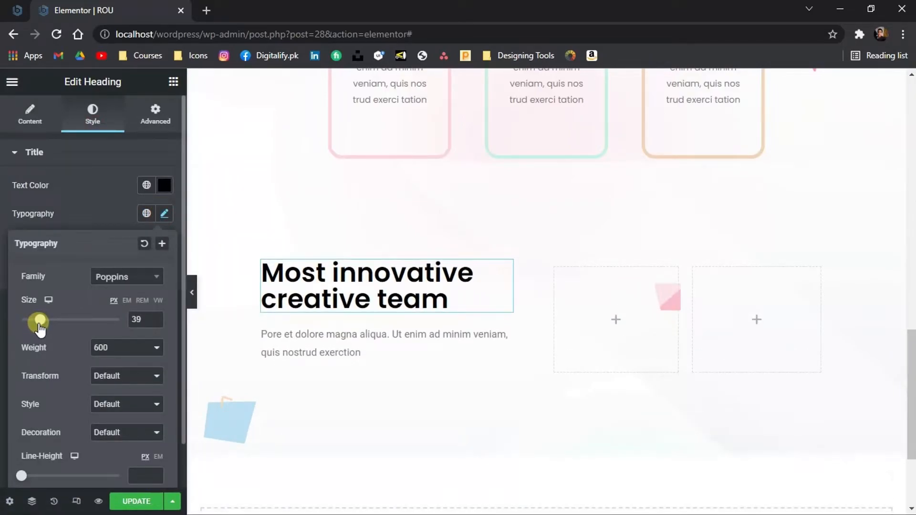
pyautogui.moveTo(21, 477); pyautogui.dragTo(62, 472)
# Set the paragraph text's font family to Poppins
pyautogui.click(269, 268)
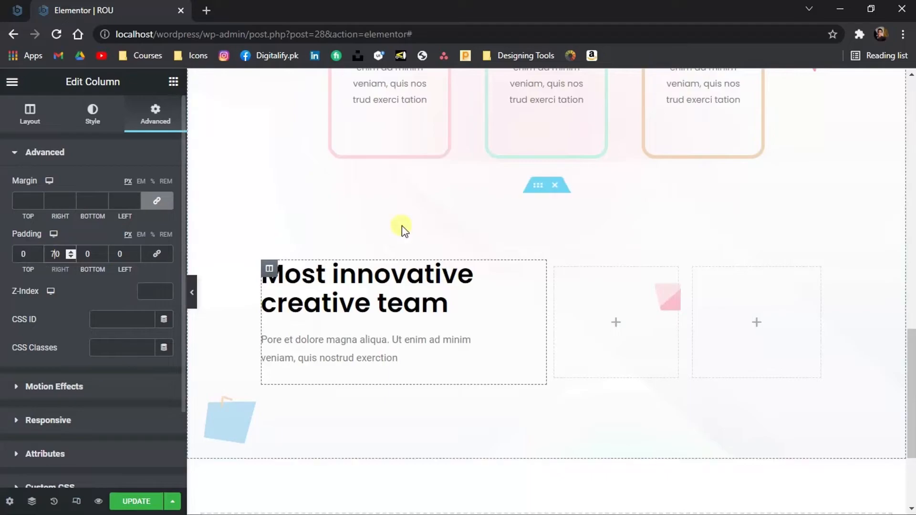
pyautogui.click(362, 346)
pyautogui.click(93, 114)
pyautogui.click(165, 242)
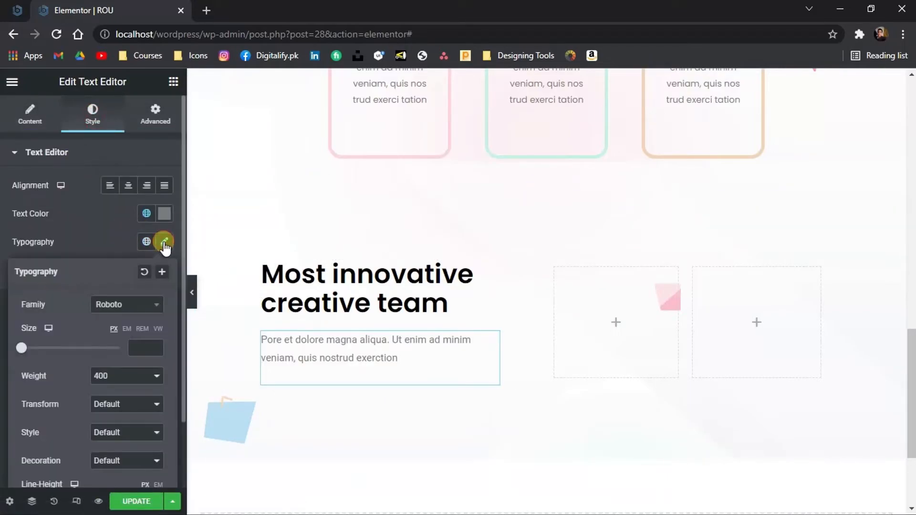
pyautogui.click(145, 302)
pyautogui.write('po')
pyautogui.press('Return')
pyautogui.click(81, 233)
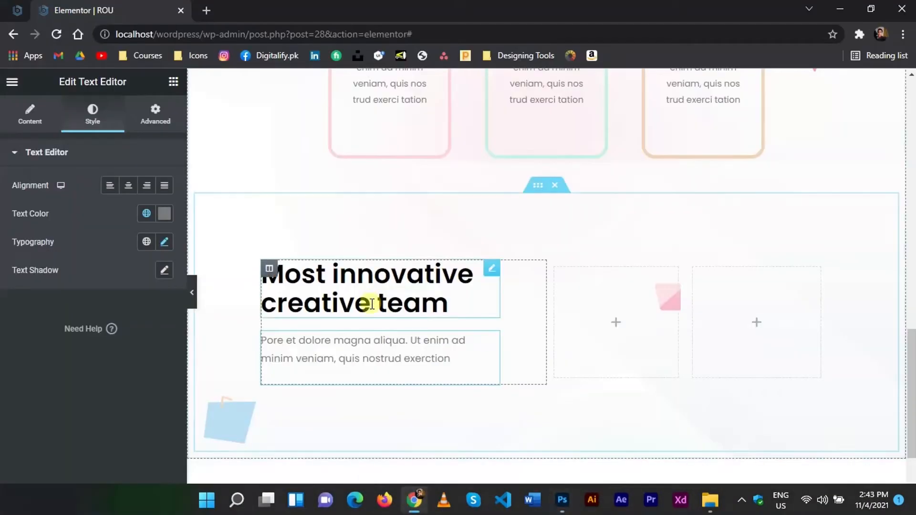
# Duplicate the paragraph and replace the copy's text with the second paragraph copied from the design
pyautogui.rightClick(374, 345)
pyautogui.click(402, 340)
pyautogui.click(143, 368)
pyautogui.hotkey('ctrl', 'a')
pyautogui.write('Duis aute irure dolor in reprehenderit in voluptate velit esse cillum dolore eu fugiat nulla pariatur. Excep teur sint occae cat cupidatat non proident, sunt in culpa qui officia deser unt mollit anim id est labo')
pyautogui.scroll(-2, 410, 382)
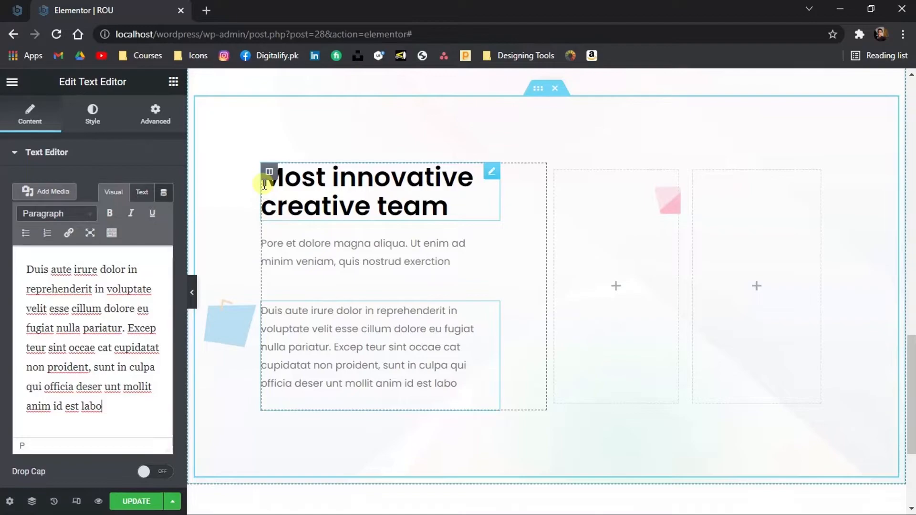
# Copy the Get Started button from the hero section and paste it into the first column below the paragraphs
pyautogui.scroll(10, 264, 184)
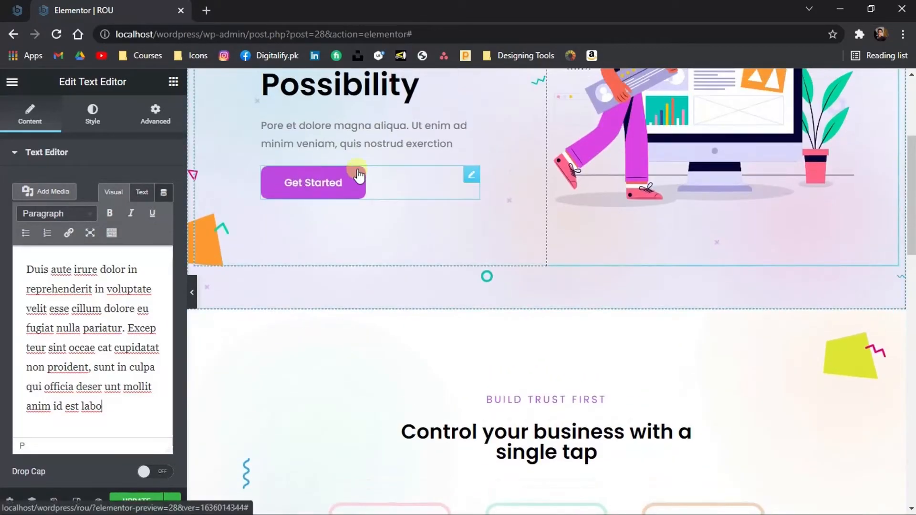
pyautogui.rightClick(359, 177)
pyautogui.click(376, 231)
pyautogui.scroll(-10, 377, 231)
pyautogui.rightClick(266, 245)
pyautogui.rightClick(527, 219)
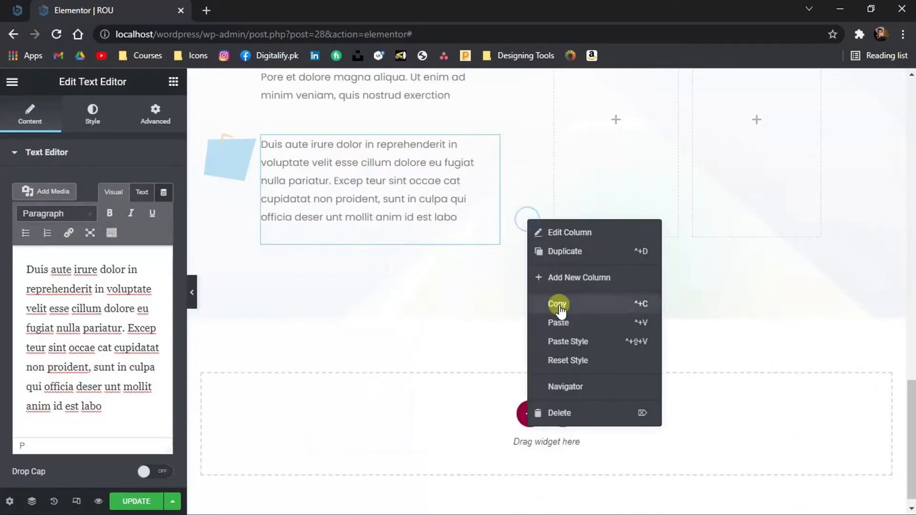
pyautogui.click(559, 321)
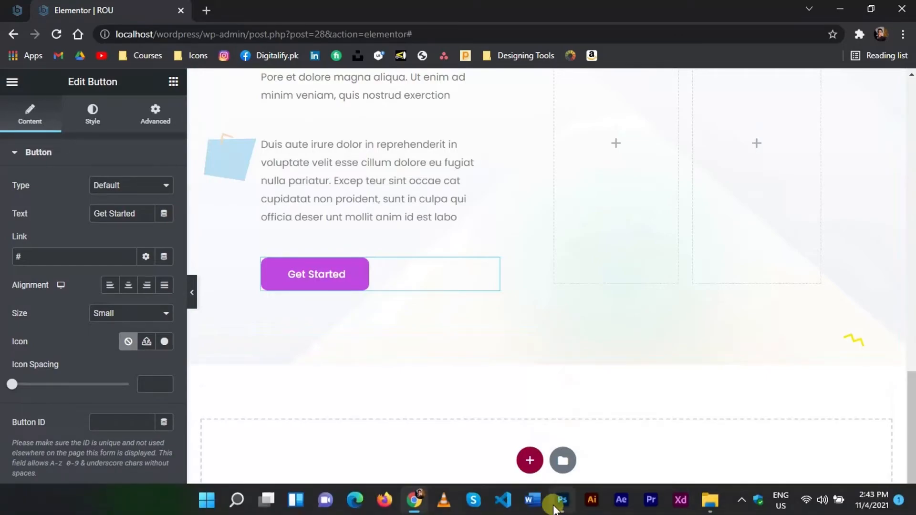
# Check the design's button label and change the pasted button's text to Know More
pyautogui.click(561, 501)
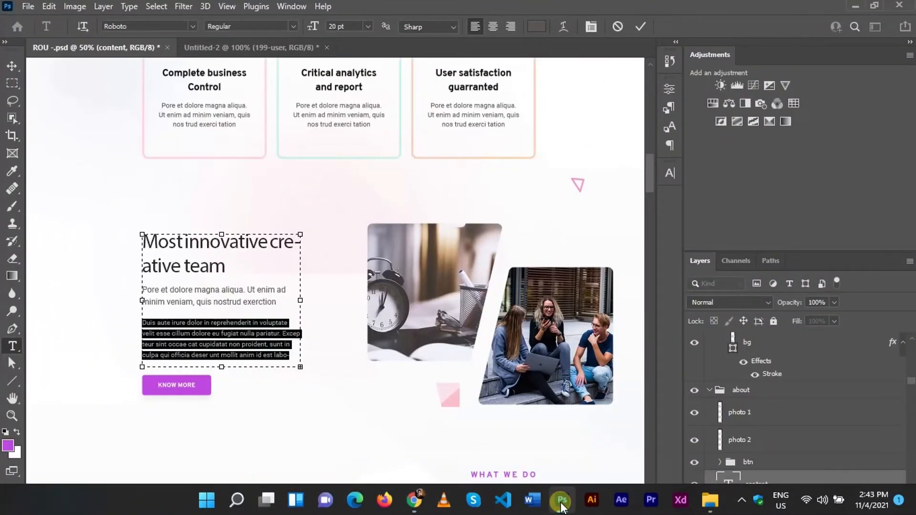
pyautogui.click(561, 503)
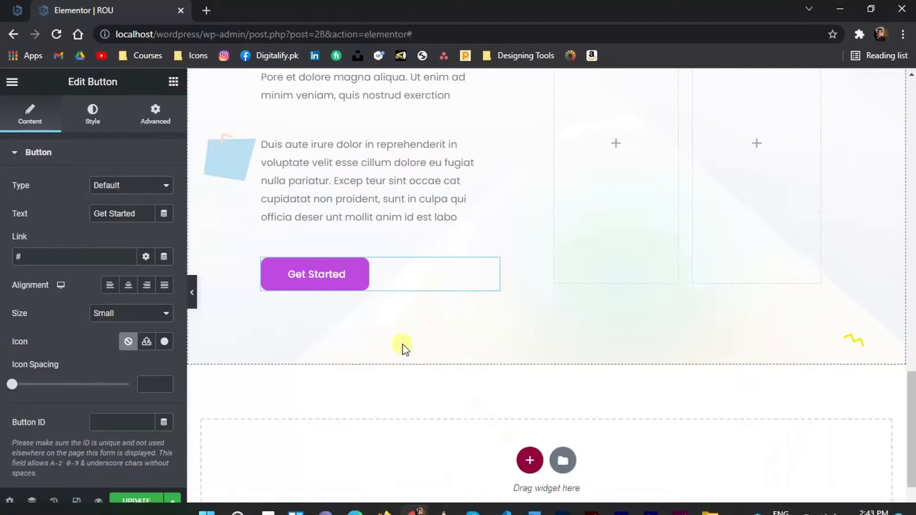
pyautogui.moveTo(141, 212); pyautogui.dragTo(65, 211)
pyautogui.write('Know More')
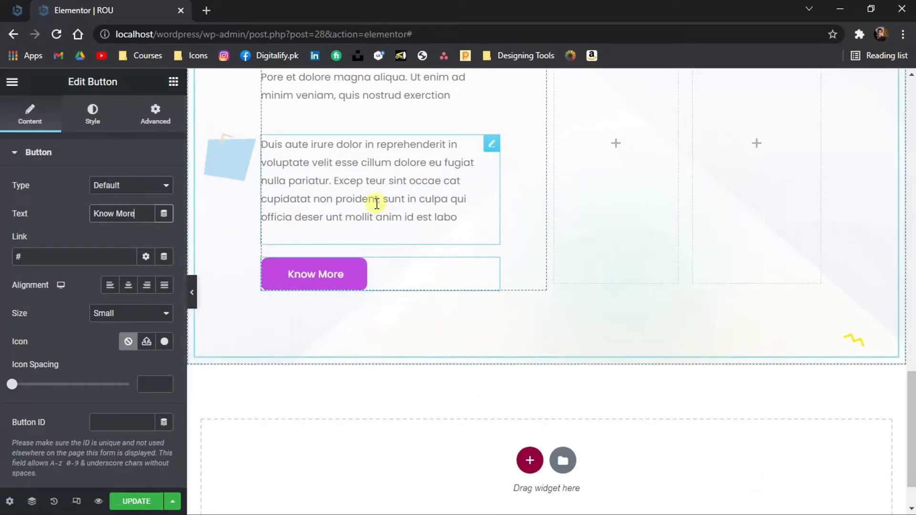
# Compare with the design, then wrap the second paragraph's text in span tags in the text view
pyautogui.moveTo(508, 511)
pyautogui.click(561, 503)
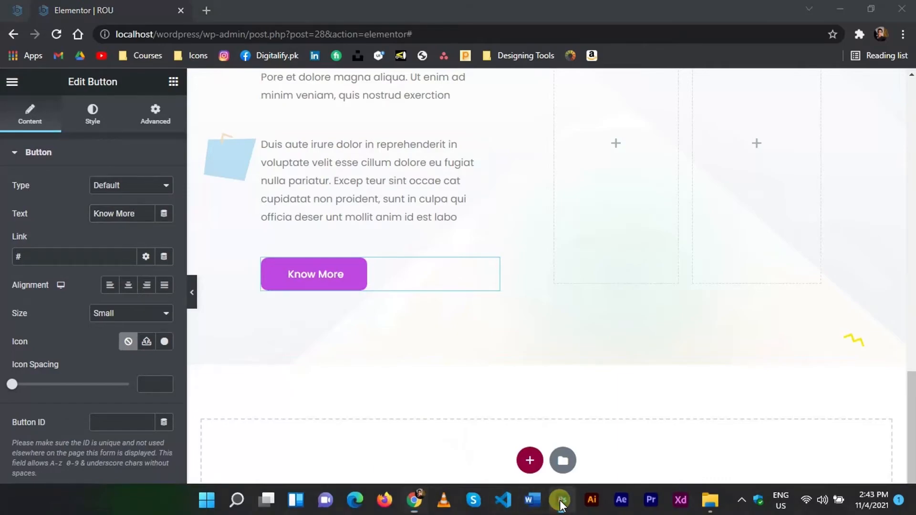
pyautogui.click(561, 503)
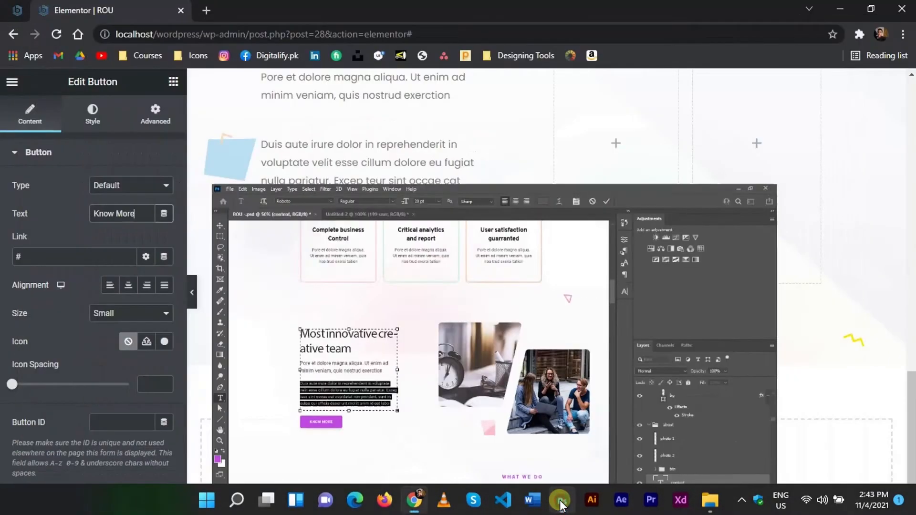
pyautogui.click(326, 215)
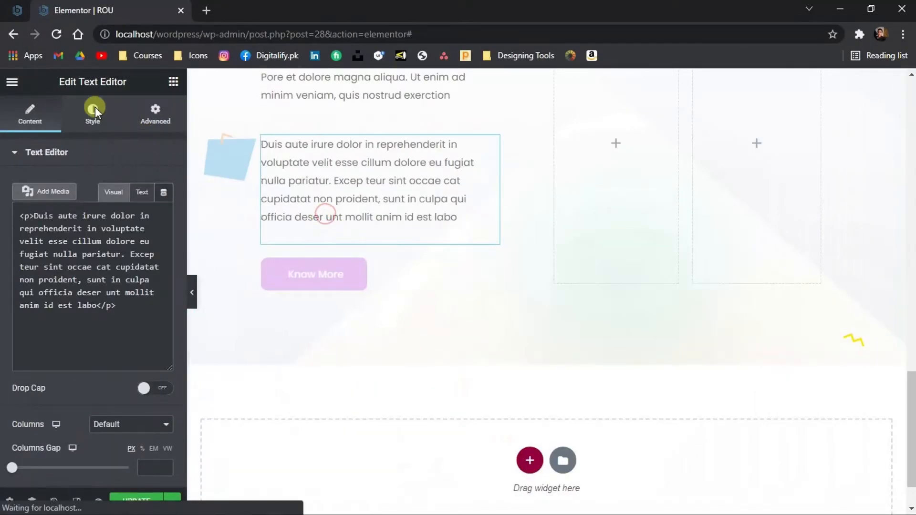
pyautogui.click(143, 193)
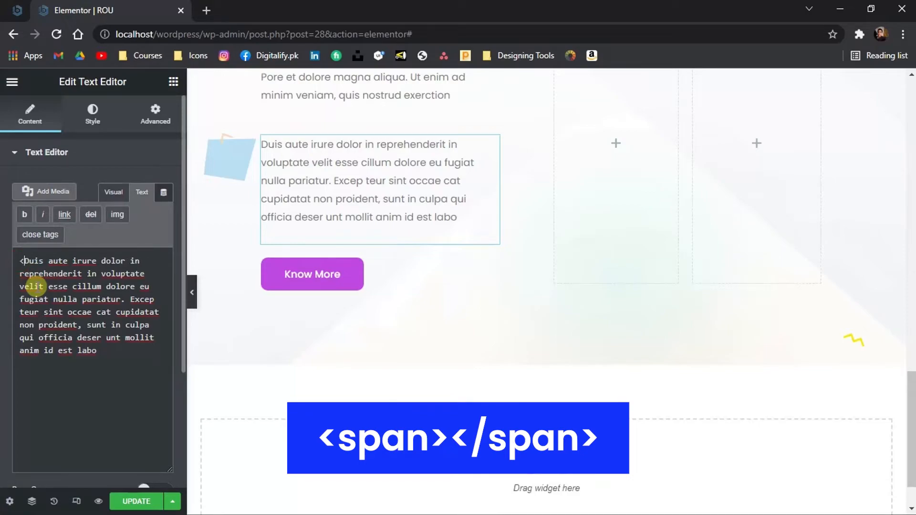
pyautogui.write('spa')
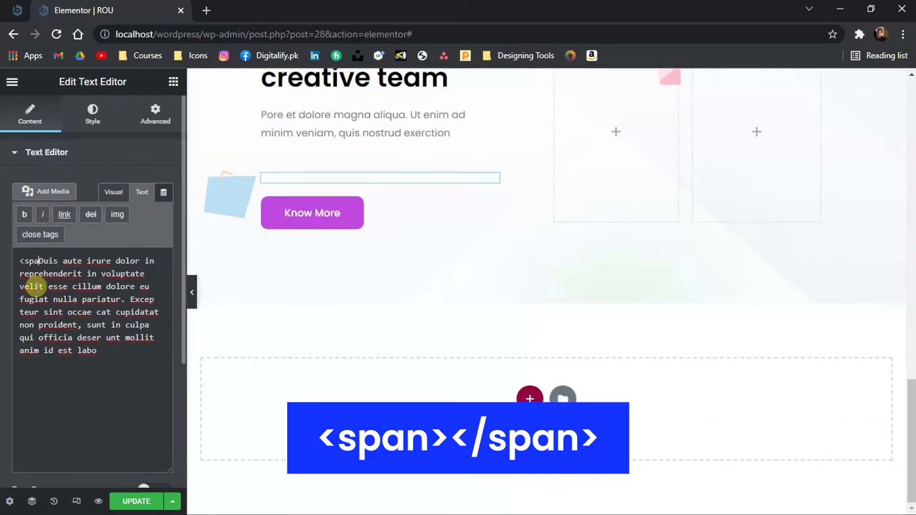
pyautogui.write('n>')
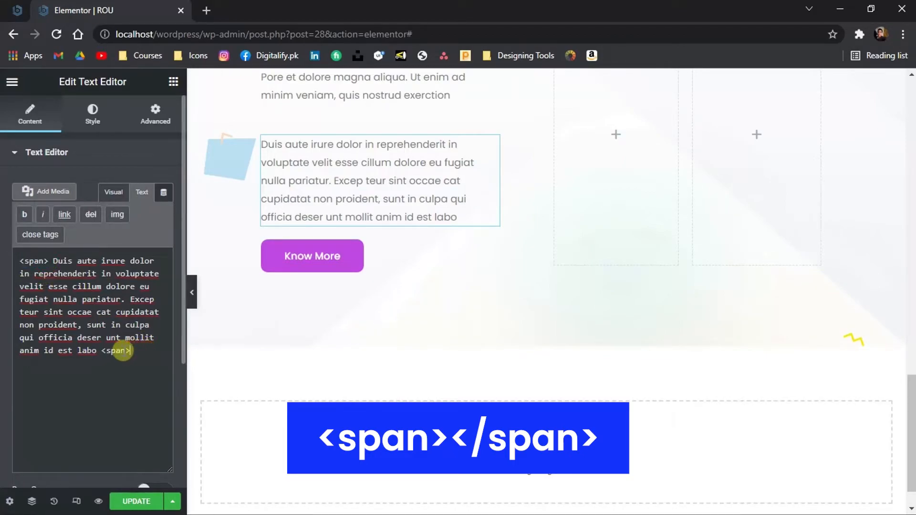
pyautogui.write('/')
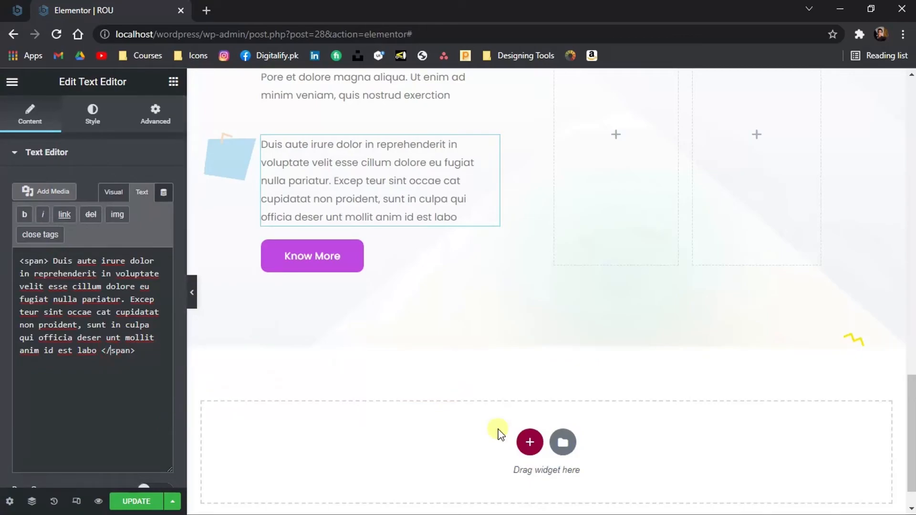
# Add an image widget to the second column, upload the design photos, and insert the clock image
pyautogui.scroll(3, 496, 431)
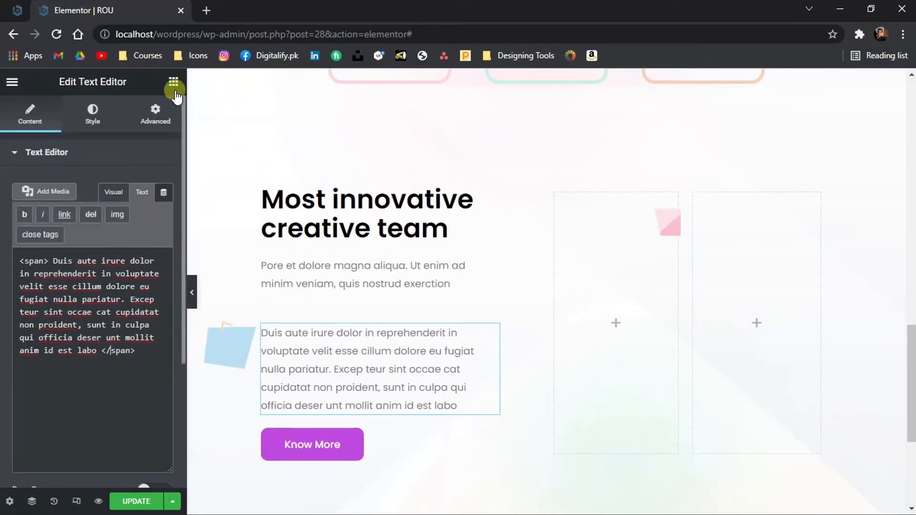
pyautogui.click(173, 81)
pyautogui.moveTo(58, 263); pyautogui.dragTo(564, 262)
pyautogui.click(82, 243)
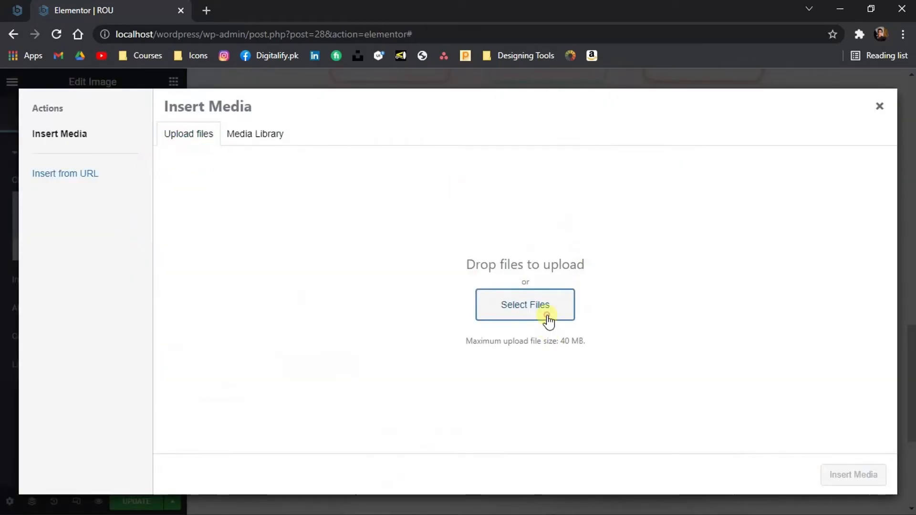
pyautogui.click(544, 308)
pyautogui.click(611, 115)
pyautogui.keyDown('ctrl'); pyautogui.click(686, 116); pyautogui.keyUp('ctrl')
pyautogui.press('Return')
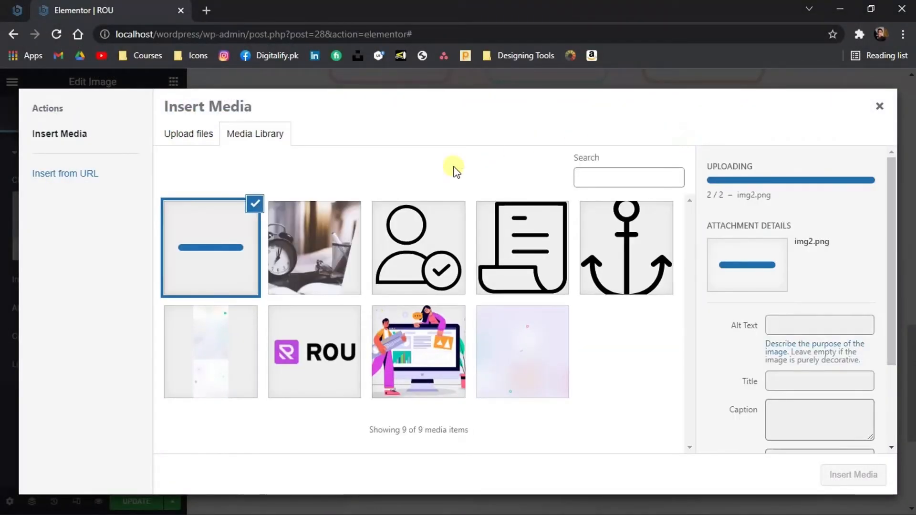
pyautogui.click(833, 474)
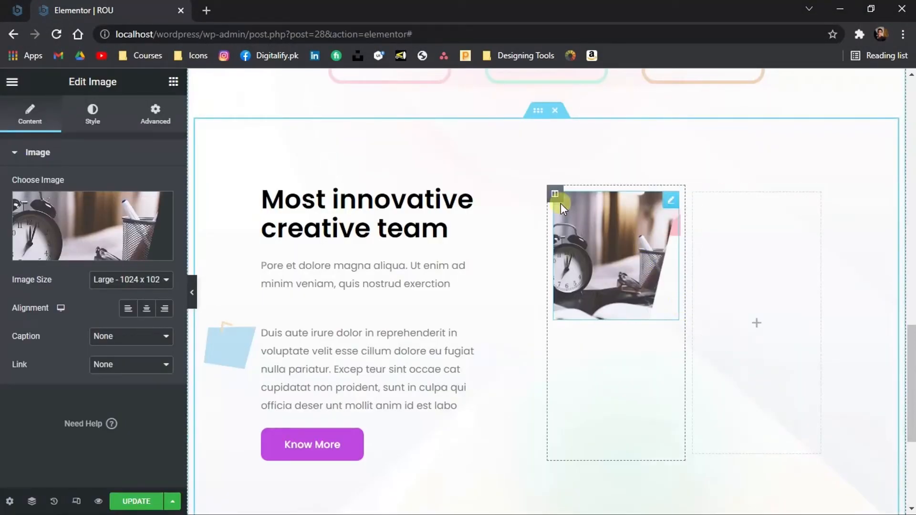
# Set the second column's vertical alignment to Middle and its padding to 0
pyautogui.click(558, 195)
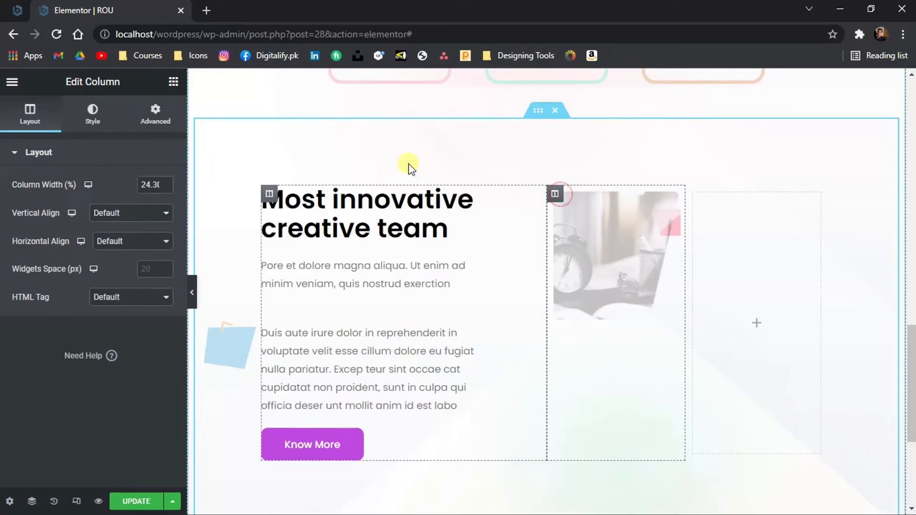
pyautogui.click(144, 219)
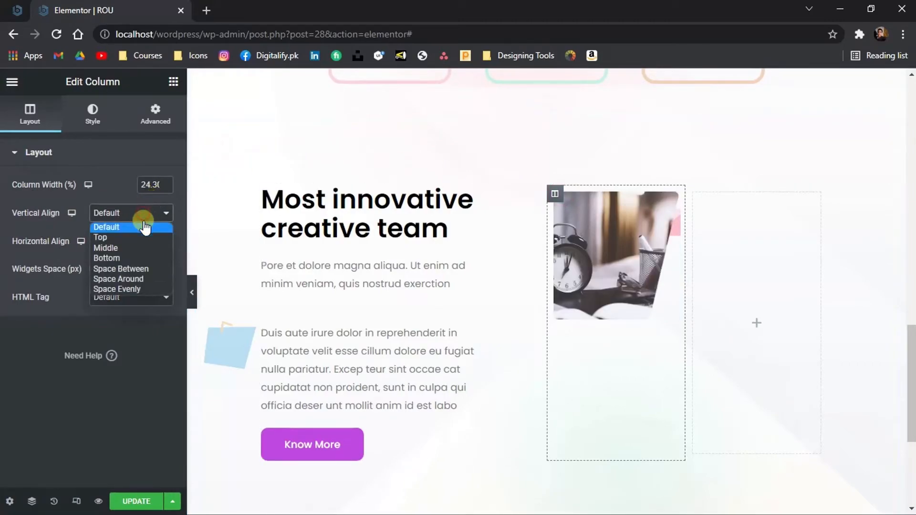
pyautogui.click(140, 246)
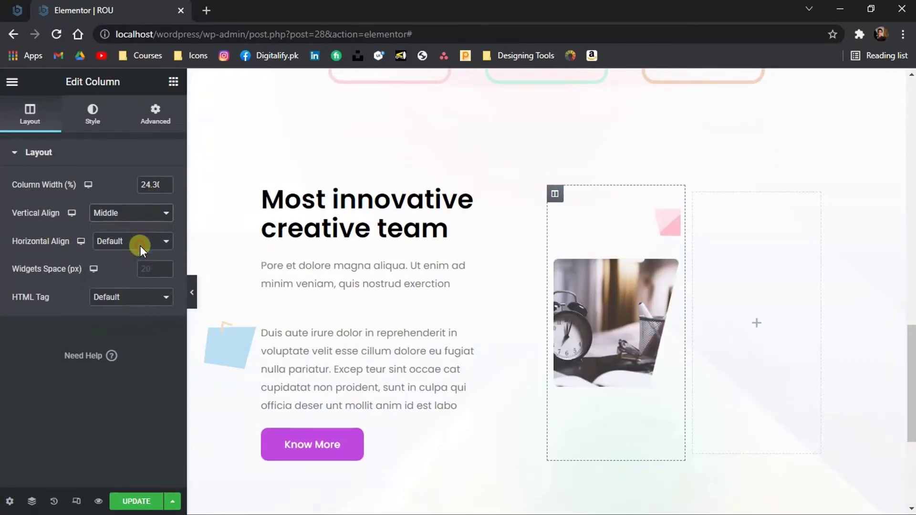
pyautogui.click(149, 109)
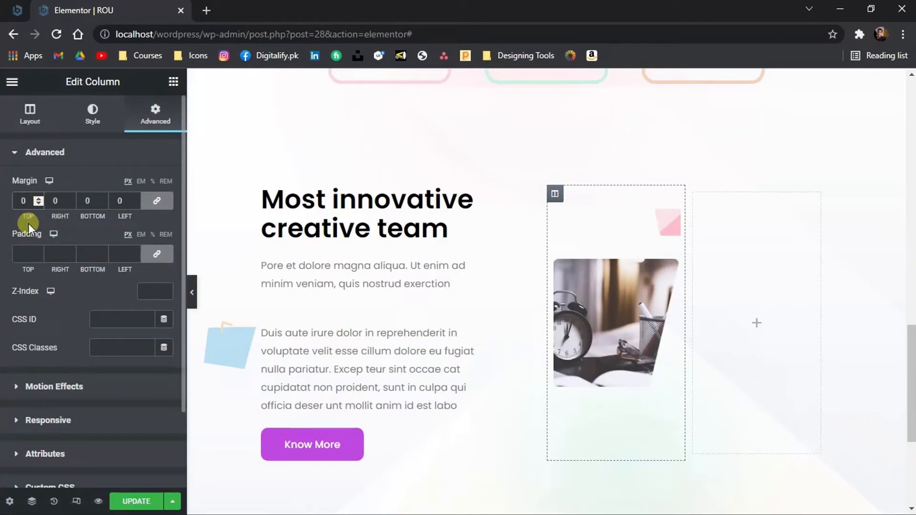
pyautogui.write('0')
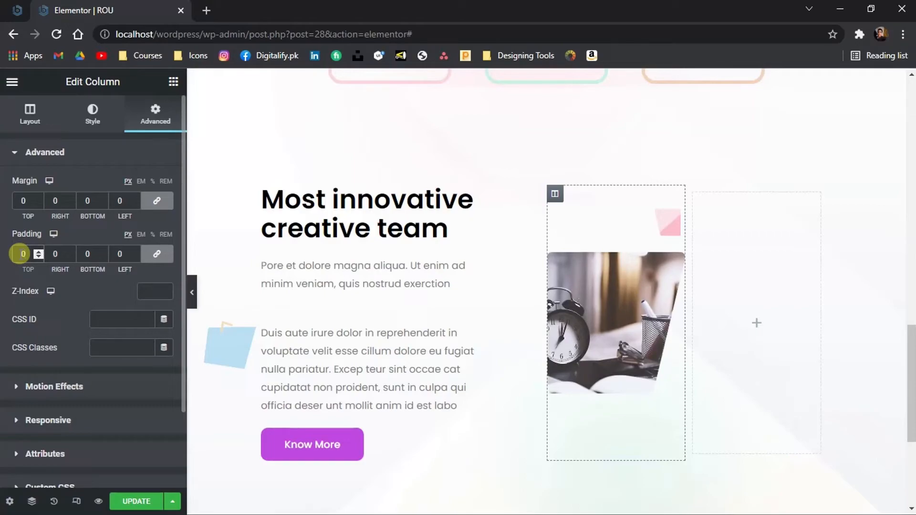
pyautogui.click(31, 114)
# Copy the clock image into the third column and swap it for the team photo
pyautogui.rightClick(616, 277)
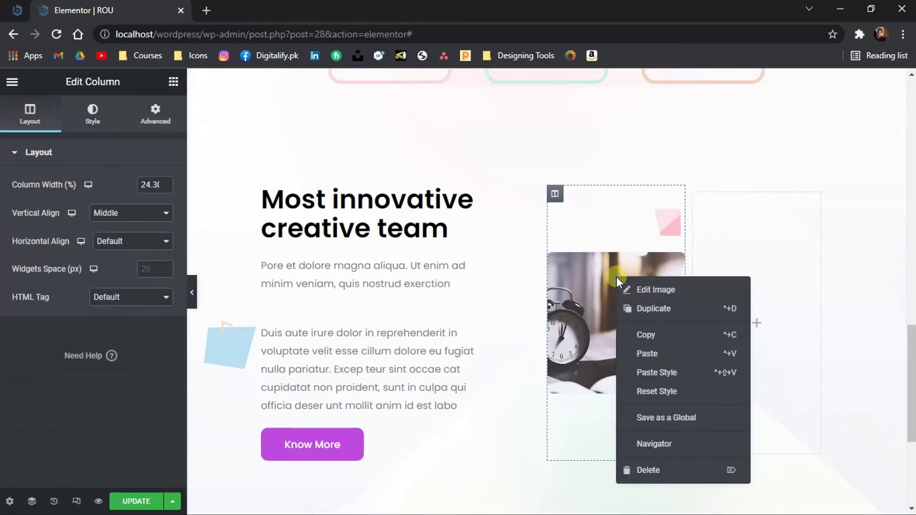
pyautogui.click(646, 334)
pyautogui.rightClick(747, 251)
pyautogui.click(797, 408)
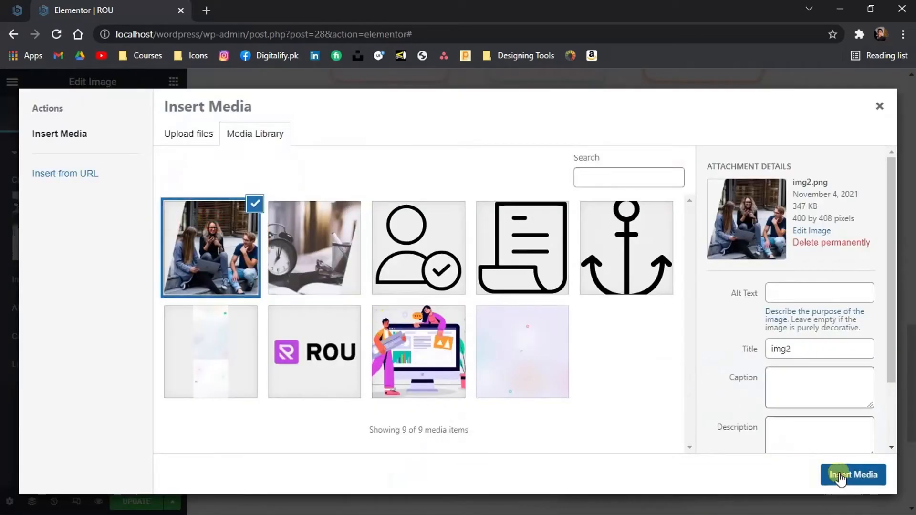
pyautogui.click(853, 474)
# Set the third column's margin and padding to 0
pyautogui.click(694, 193)
pyautogui.click(166, 224)
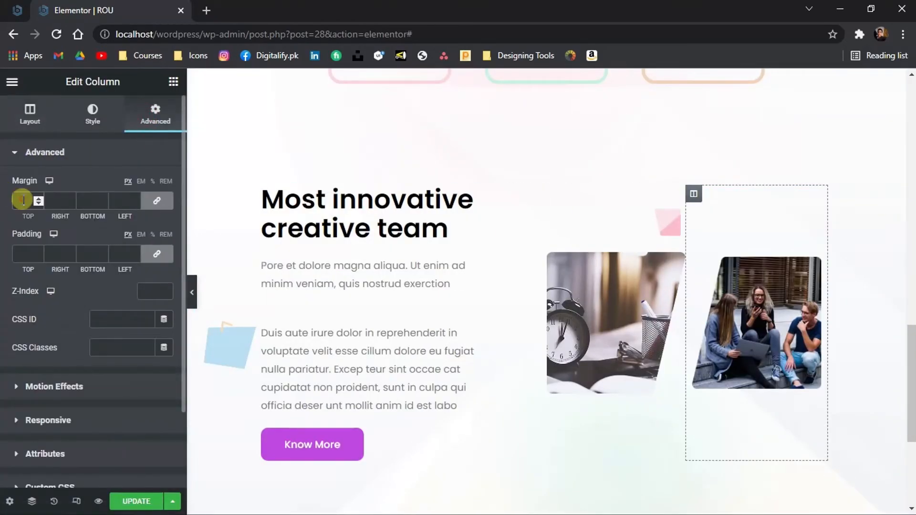
pyautogui.write('0')
pyautogui.click(24, 253)
pyautogui.write('0')
# Drag the boundaries between the image columns slightly to tighten the gap between the photos, and preview the section
pyautogui.moveTo(543, 248); pyautogui.dragTo(537, 249)
pyautogui.moveTo(685, 281); pyautogui.dragTo(681, 283)
pyautogui.click(192, 293)
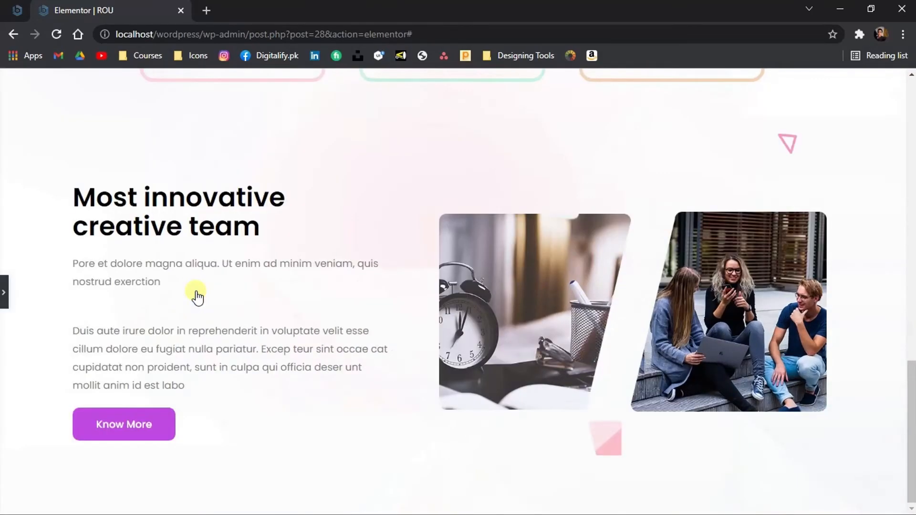
pyautogui.click(4, 283)
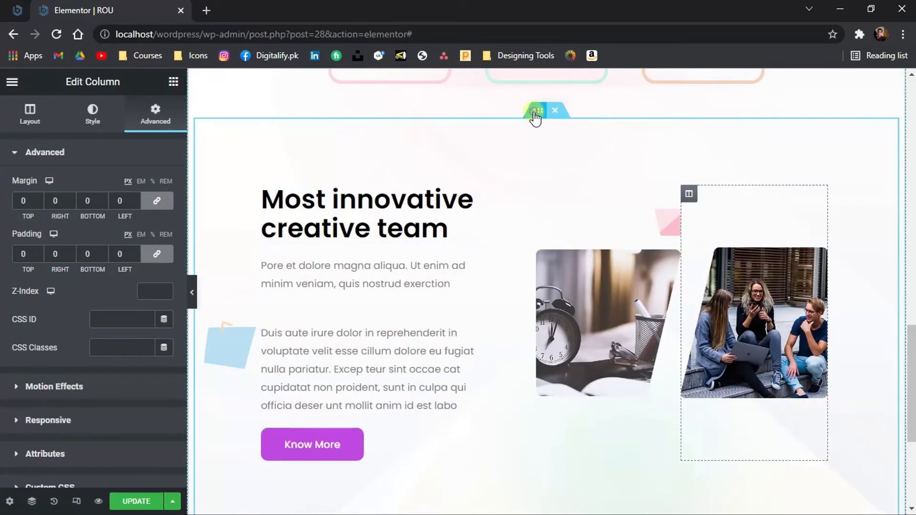
# Unlink the inner section's padding and set its left and right padding to 150
pyautogui.click(536, 114)
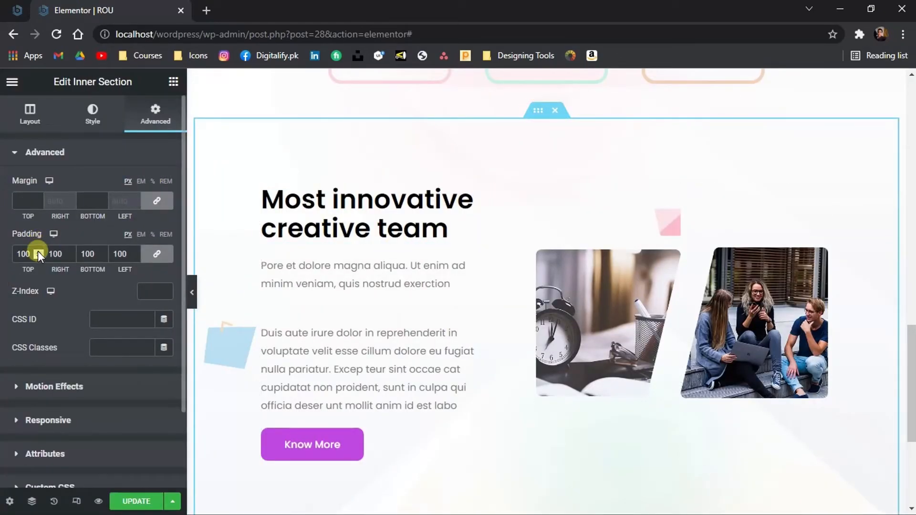
pyautogui.click(156, 254)
pyautogui.press('BackSpace')
pyautogui.write('5')
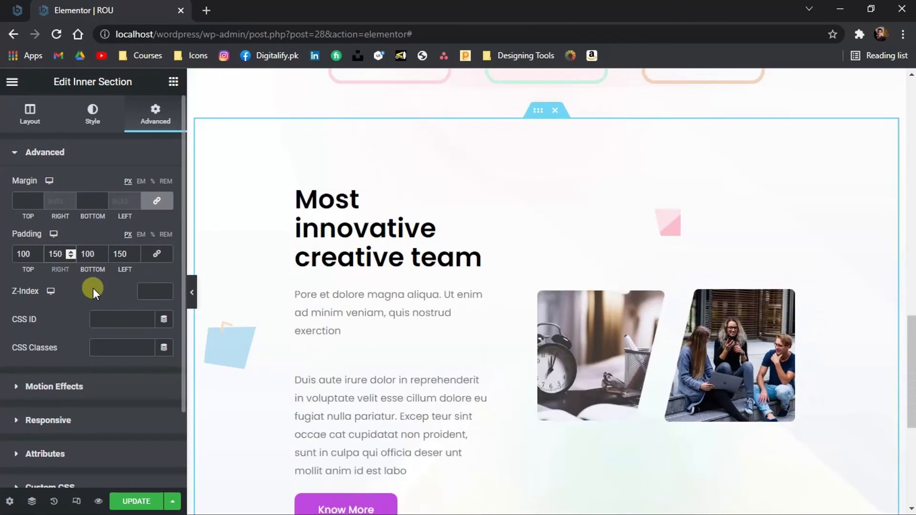
# Set the first column's right padding to 100
pyautogui.click(192, 292)
pyautogui.click(4, 291)
pyautogui.click(527, 235)
pyautogui.write('00')
pyautogui.click(192, 292)
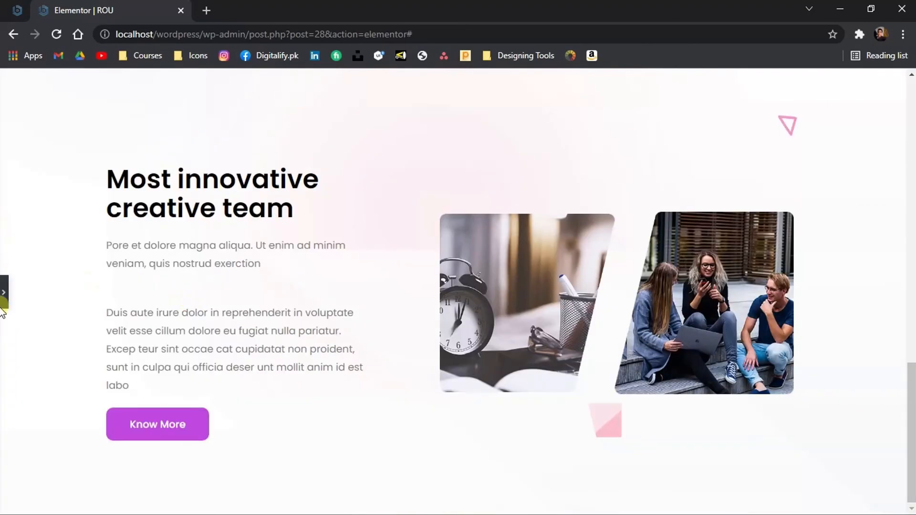
pyautogui.click(4, 292)
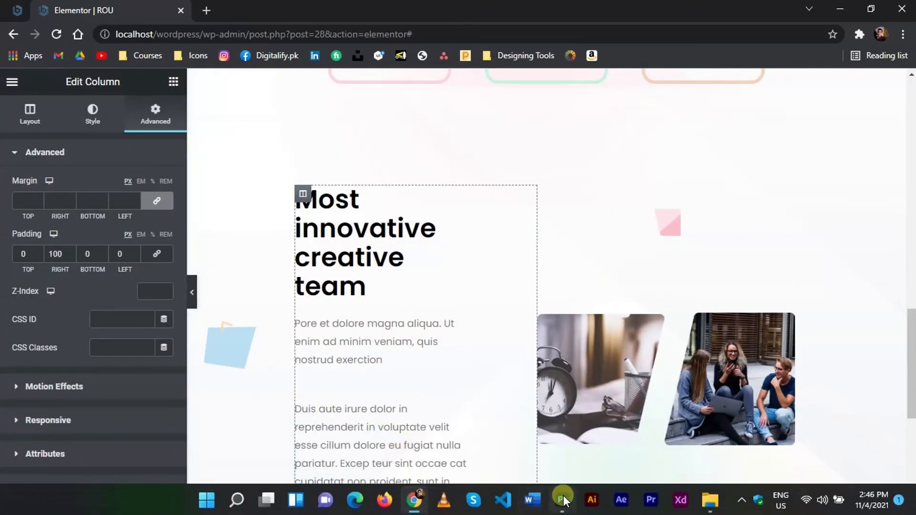
# Compare the section with the original Photoshop design, then return to the Elementor editor
pyautogui.click(563, 500)
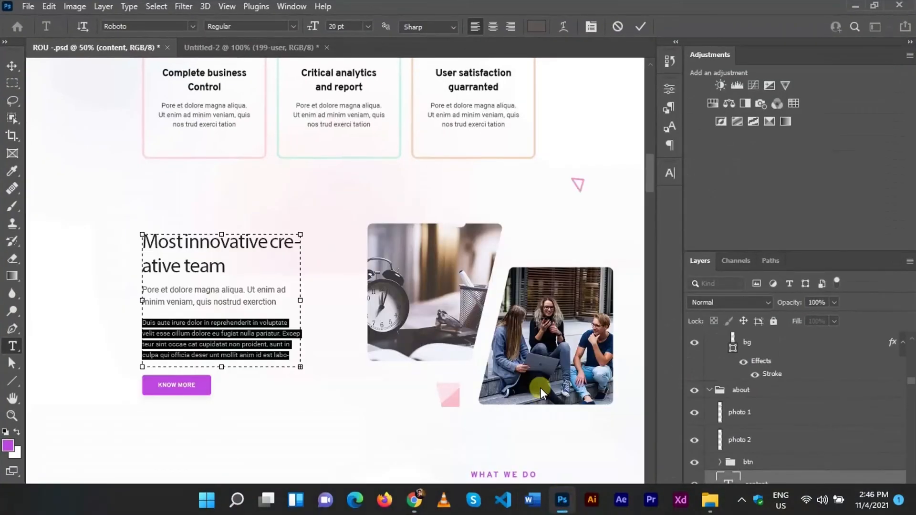
pyautogui.moveTo(506, 506)
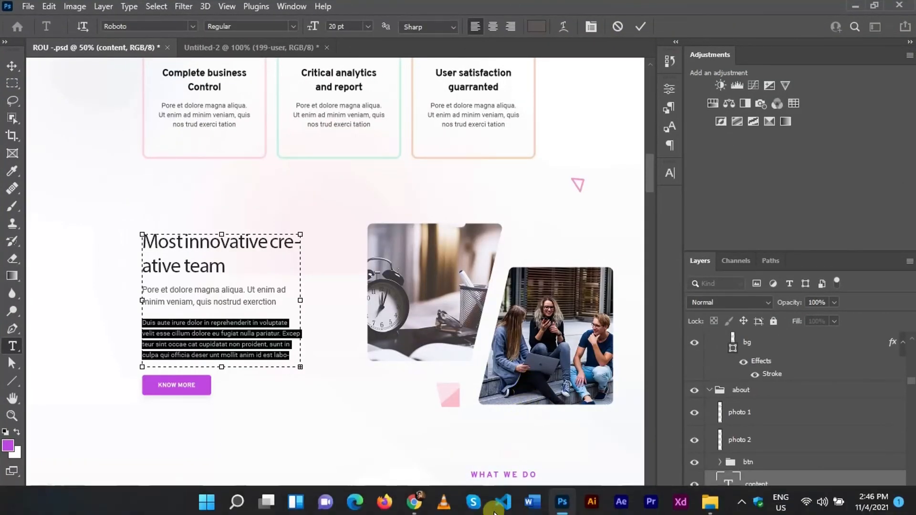
pyautogui.click(413, 501)
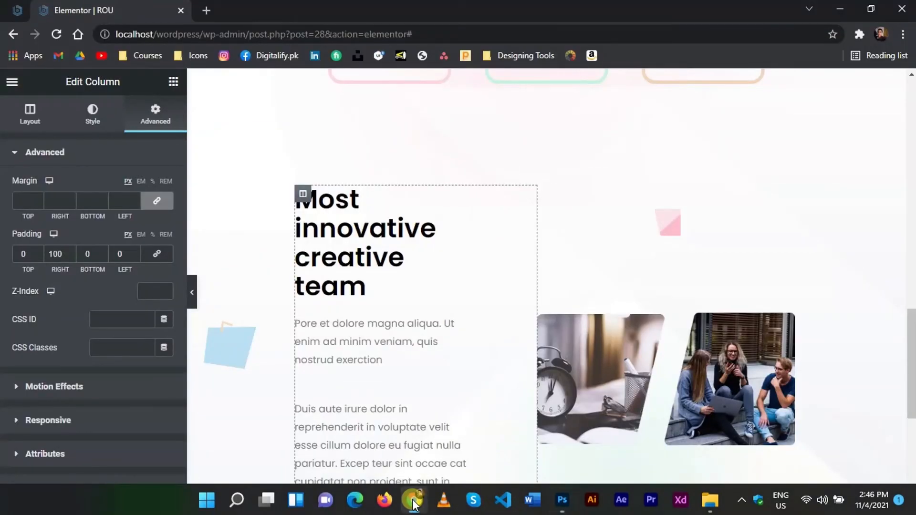
# Unlink the first photo's margin and set its bottom margin to 100
pyautogui.click(605, 382)
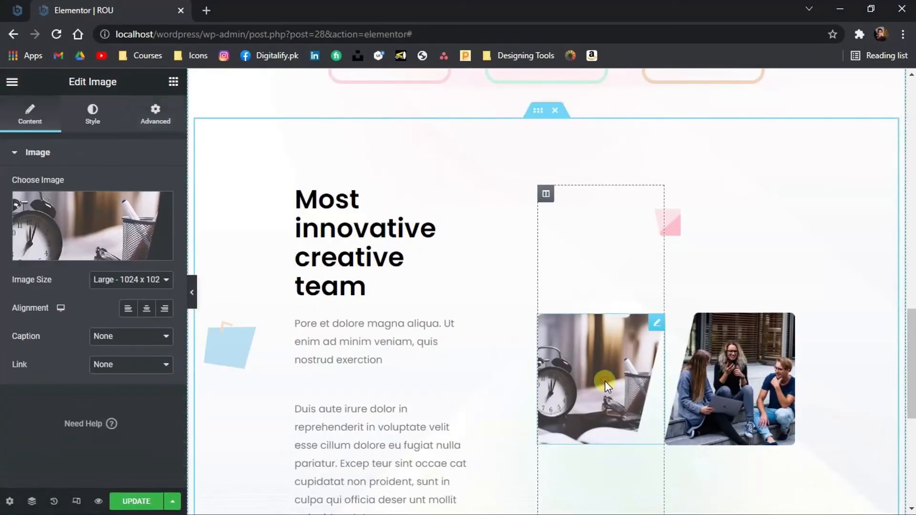
pyautogui.click(155, 116)
pyautogui.click(160, 199)
pyautogui.click(85, 200)
pyautogui.write('30')
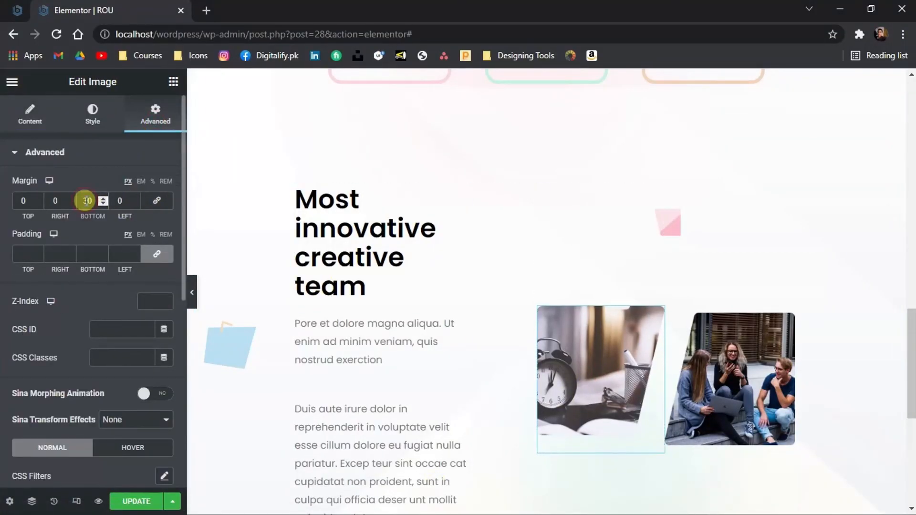
pyautogui.press('BackSpace')
pyautogui.write('6')
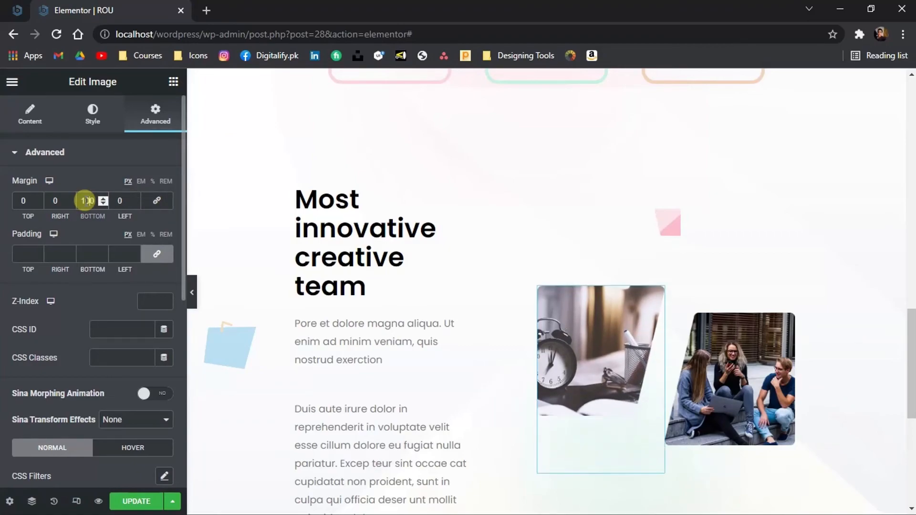
# Unlink the second photo's margin and set its top margin to 60 and left margin to -40
pyautogui.click(717, 355)
pyautogui.click(155, 117)
pyautogui.click(153, 203)
pyautogui.click(15, 198)
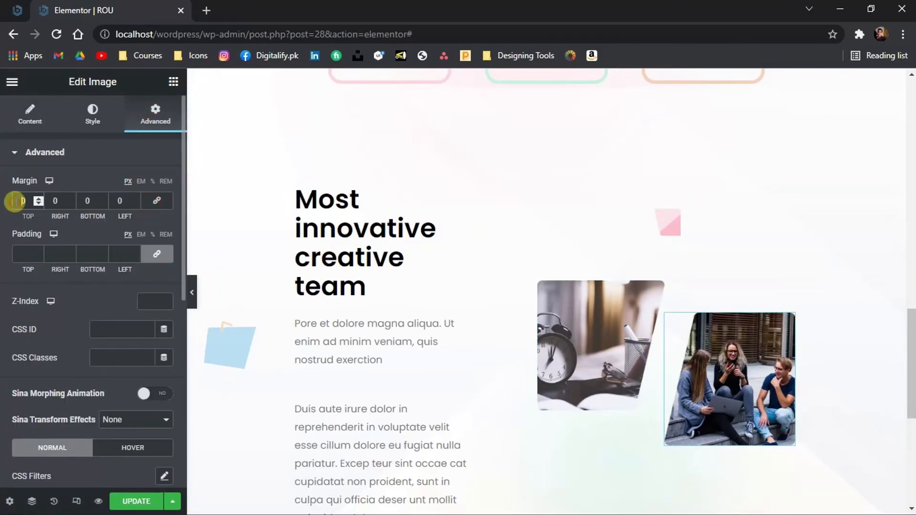
pyautogui.write('60')
pyautogui.click(54, 200)
pyautogui.write('-100')
pyautogui.press('BackSpace')
pyautogui.press('BackSpace')
pyautogui.press('BackSpace')
pyautogui.click(114, 201)
pyautogui.write('-2')
pyautogui.press('BackSpace')
pyautogui.write('5')
pyautogui.press('BackSpace')
pyautogui.write('4')
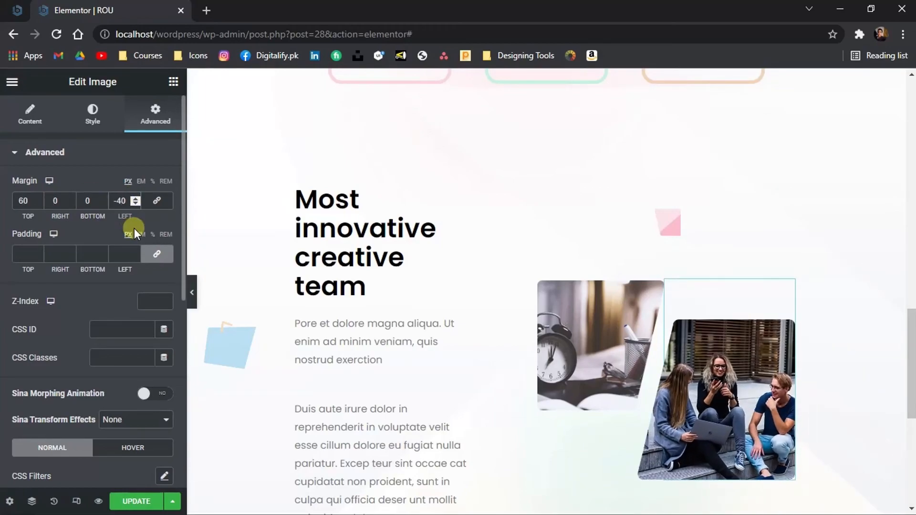
# Set the first photo's right margin to -10
pyautogui.click(614, 338)
pyautogui.click(54, 200)
pyautogui.write('-3')
pyautogui.press('BackSpace')
pyautogui.write('1')
# Adjust the second photo's negative left margin to bring it closer to the first photo
pyautogui.click(713, 353)
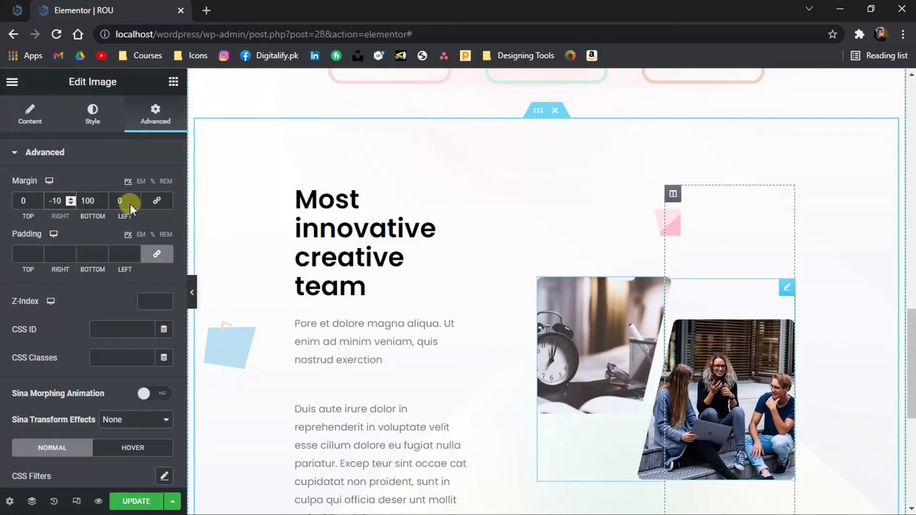
pyautogui.click(126, 205)
pyautogui.press('BackSpace')
pyautogui.write('2')
# Hide the editor panel and preview the finished section
pyautogui.click(191, 296)
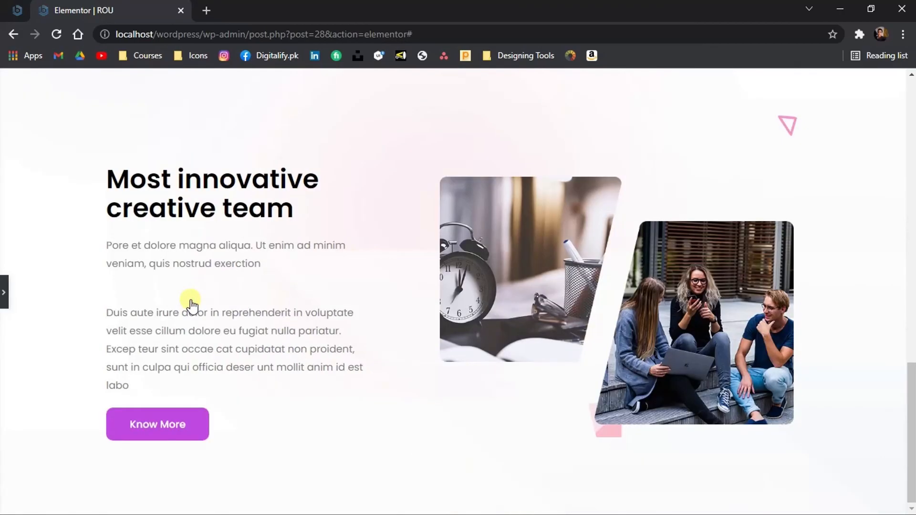
pyautogui.scroll(4, 191, 304)
pyautogui.scroll(-3, 191, 304)
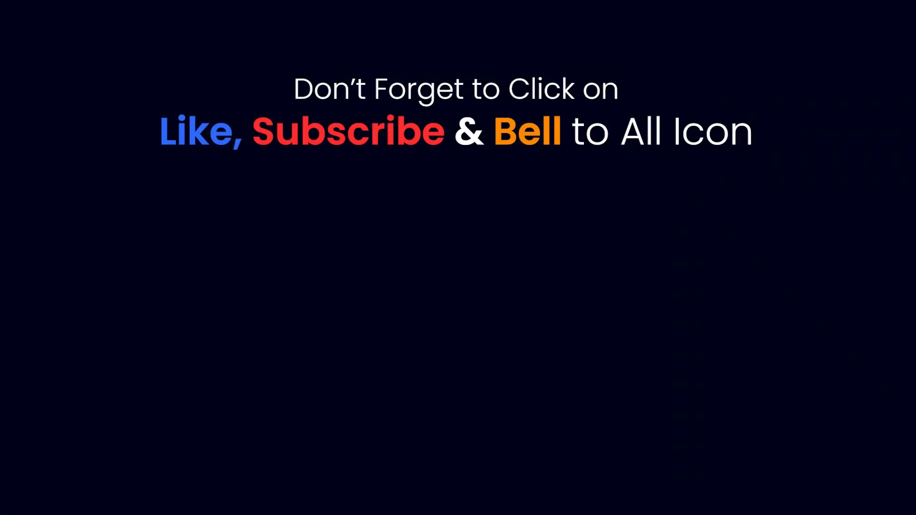